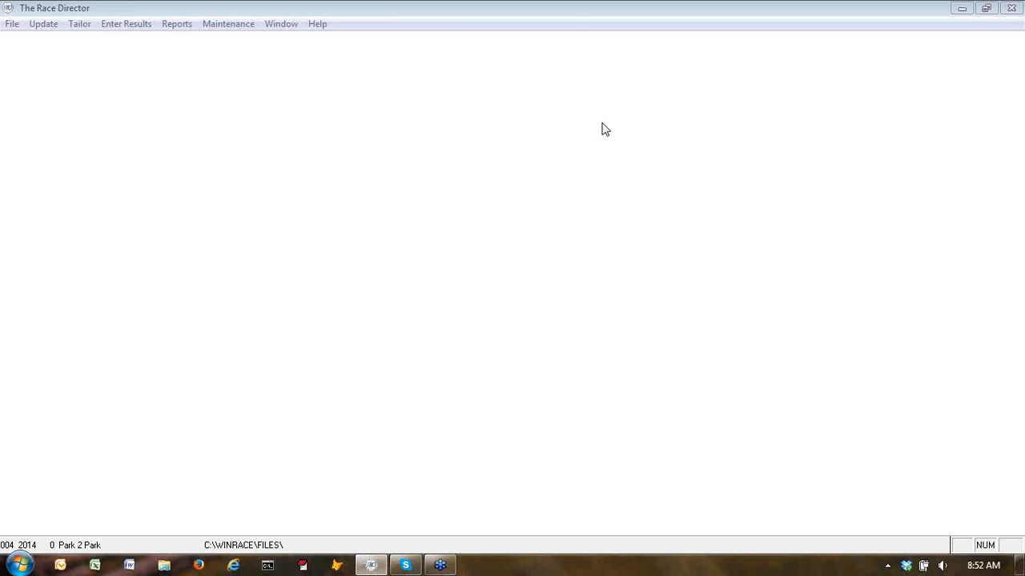
Open the race tailoring options and set the finish line Wave Start to Division
click(80, 24)
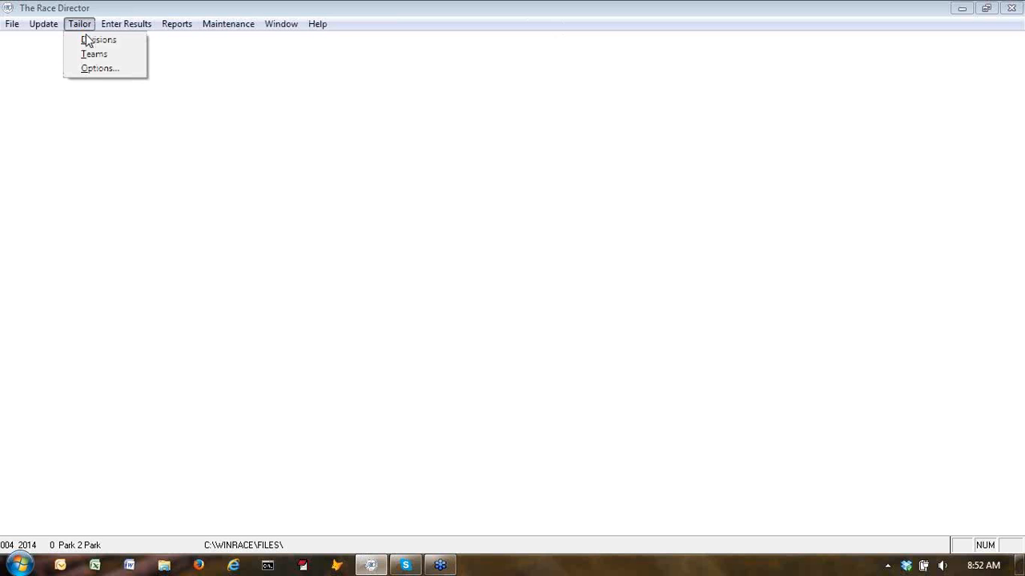
click(96, 69)
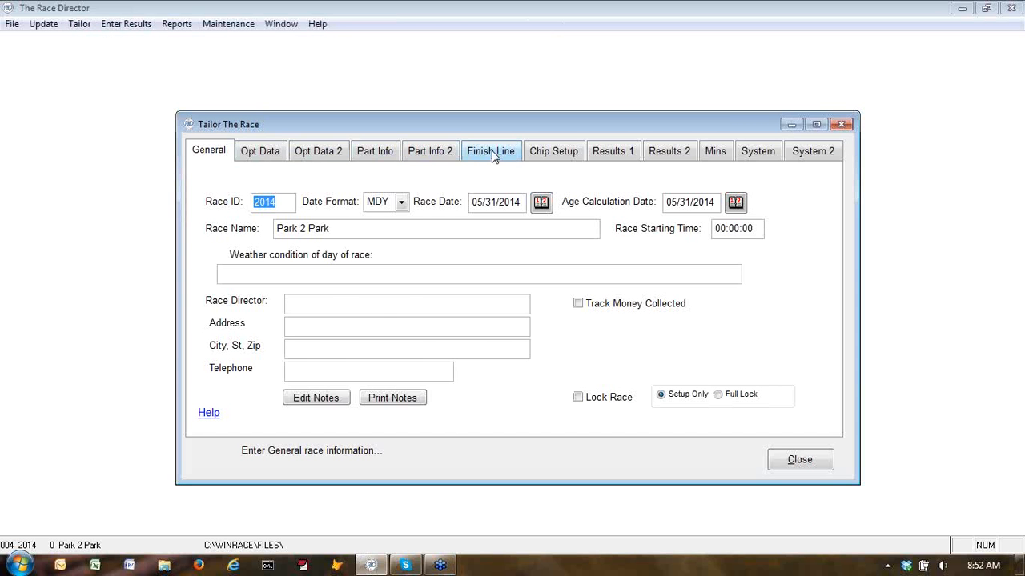
click(492, 152)
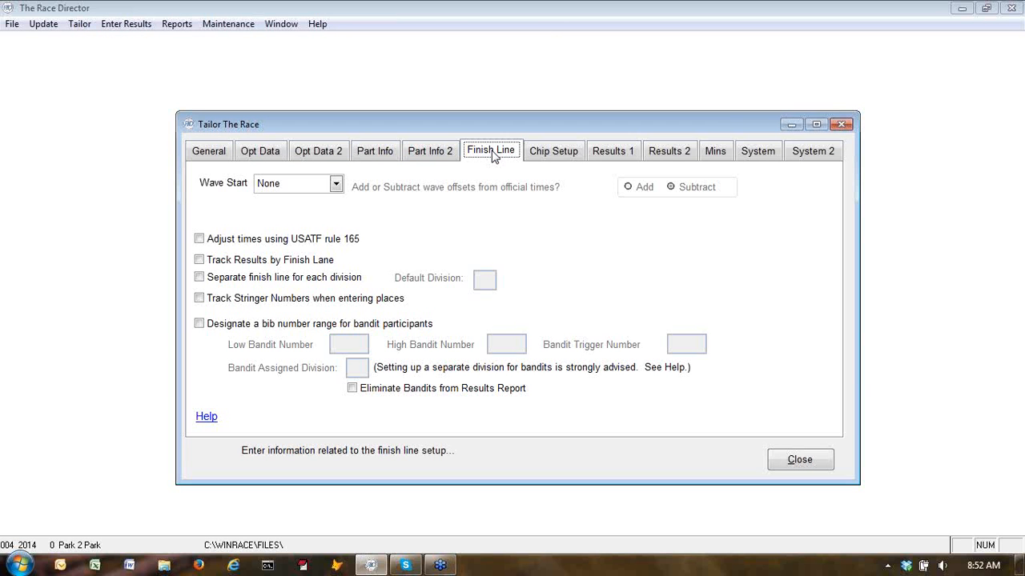
click(336, 185)
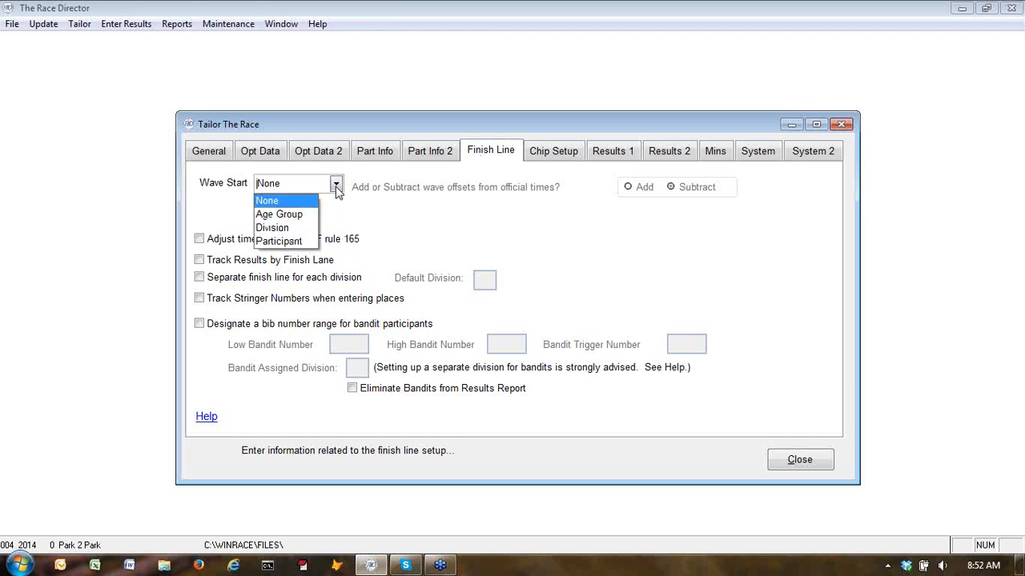
click(293, 228)
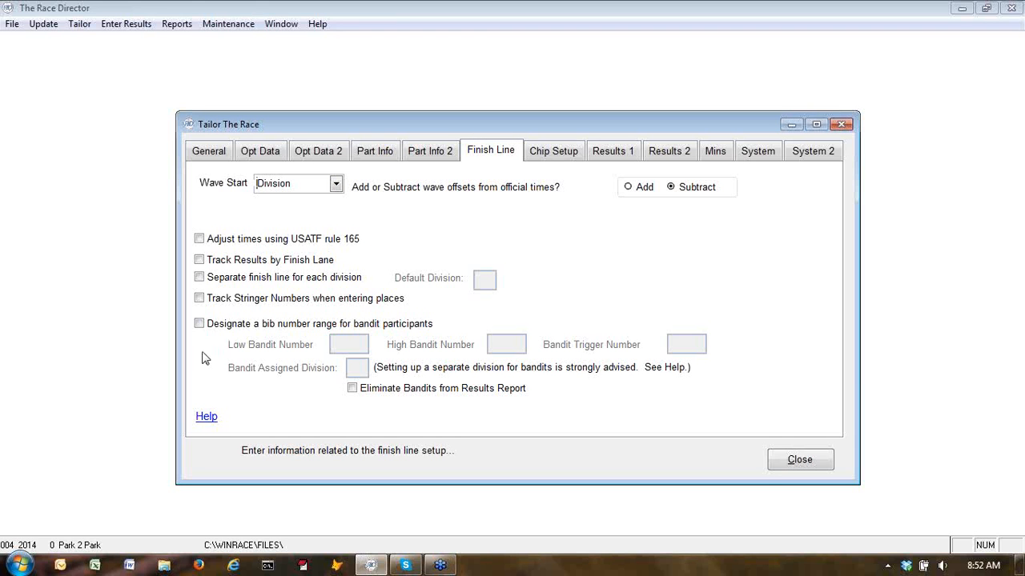
Enable a bandit bib range with low 9000, high 9999, trigger number 9999 and assigned division 9
click(199, 324)
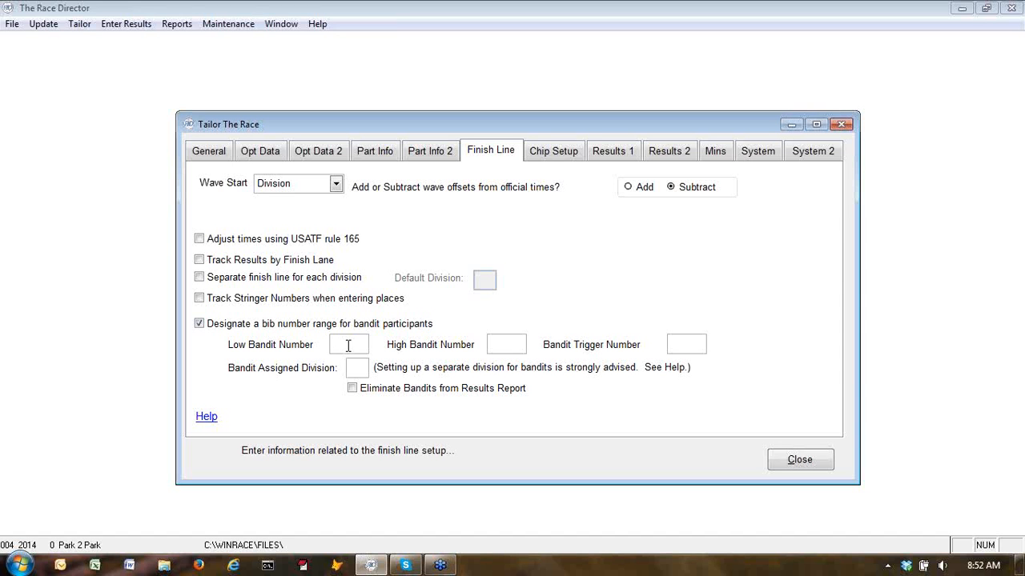
text(9000)
key(Tab)
text(9999)
text(9999)
click(366, 371)
text(9)
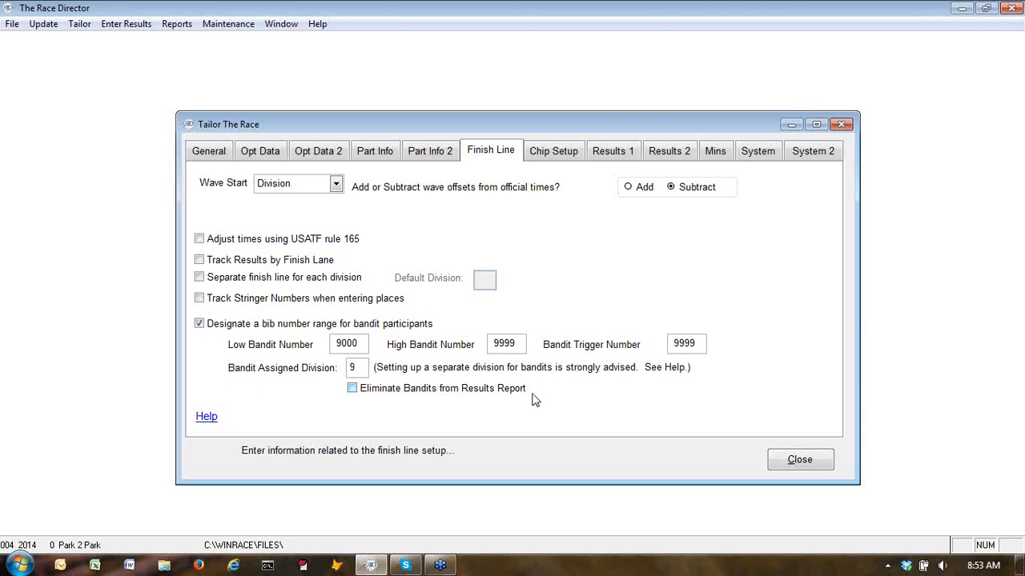
Set chip scoring to Chronotrack in the chip setup options
click(545, 154)
click(371, 189)
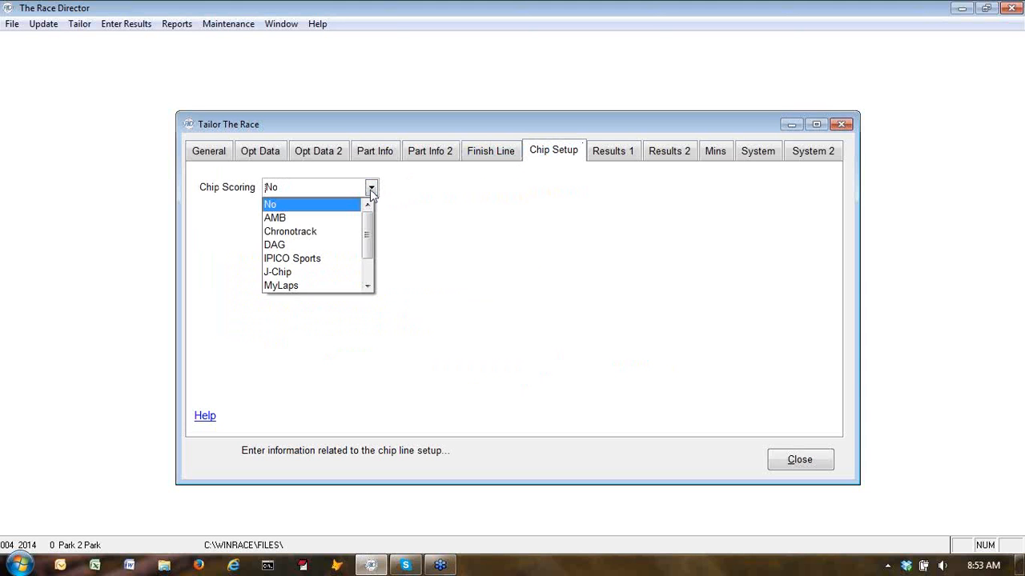
click(313, 233)
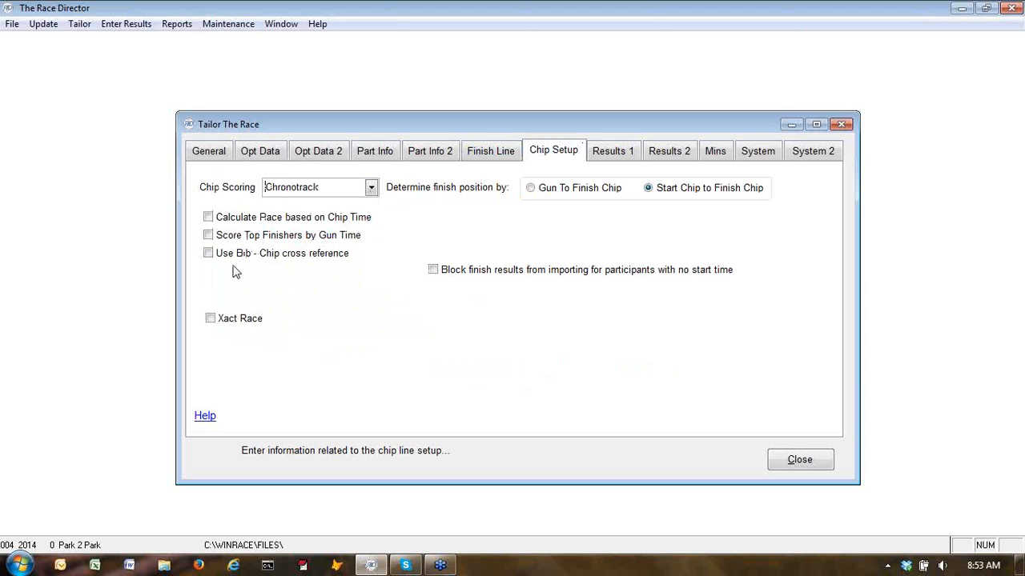
Enable scoring top finishers by gun time, forcing top finishers to the top of the overall report, and pace based on chip time
click(209, 235)
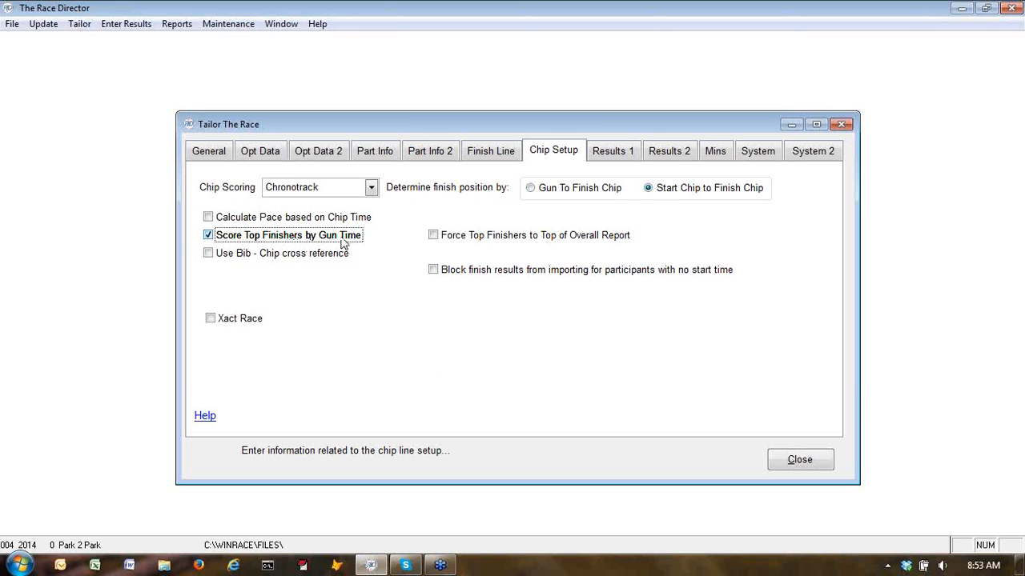
click(433, 236)
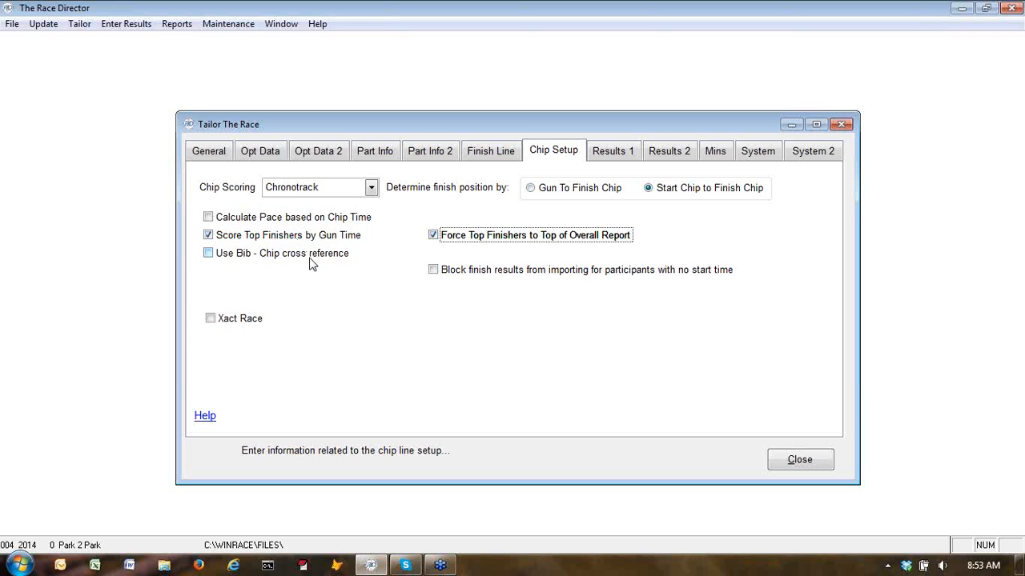
click(208, 216)
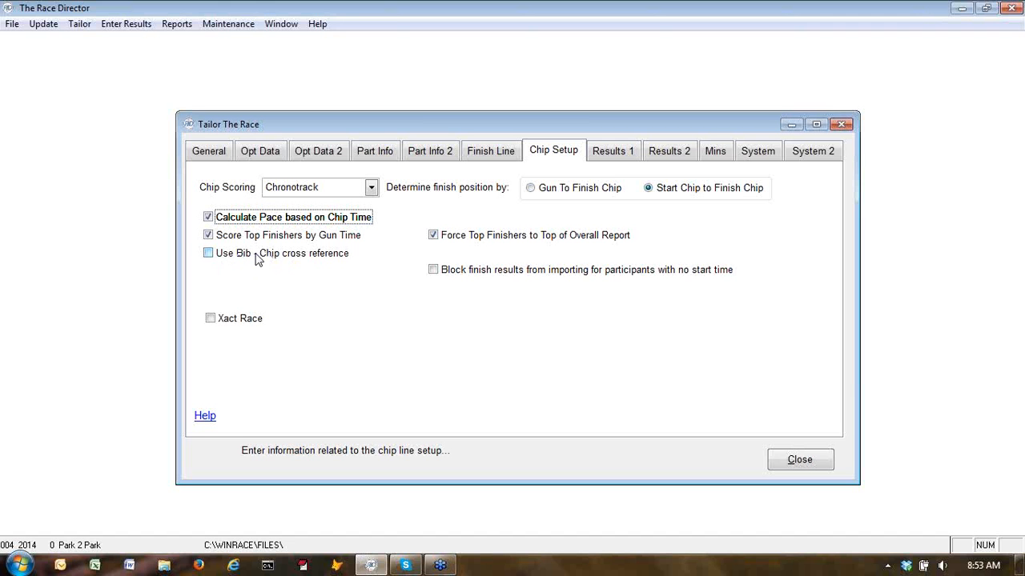
Switch the race to Three Segment results and make segment definitions vary by division
click(606, 154)
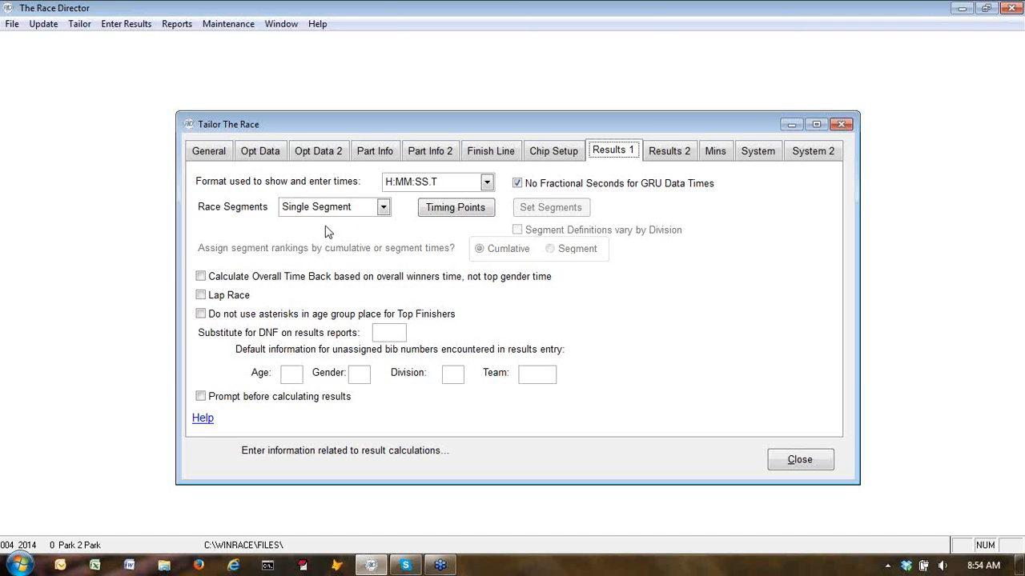
click(383, 207)
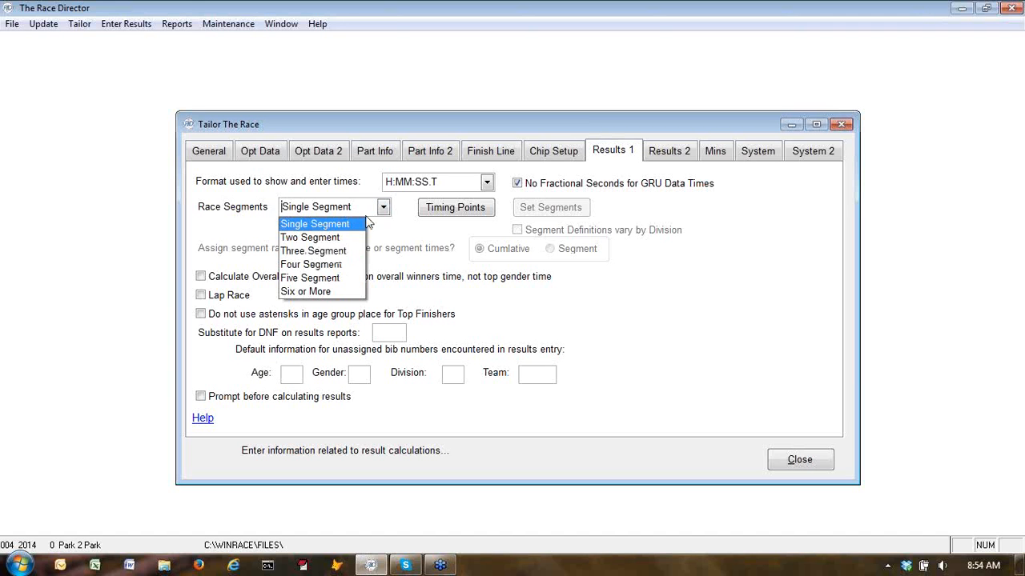
click(336, 252)
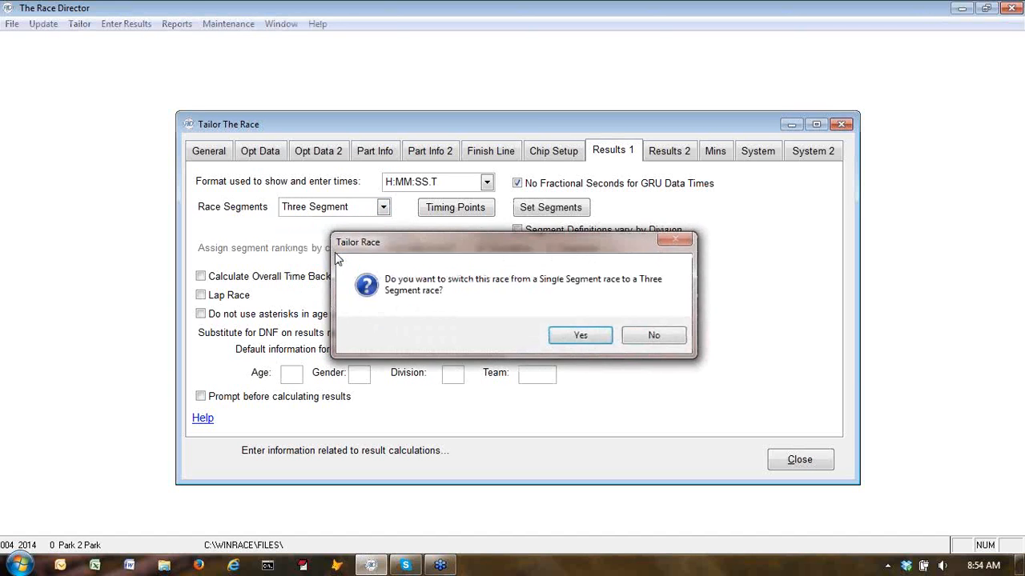
click(582, 335)
click(600, 332)
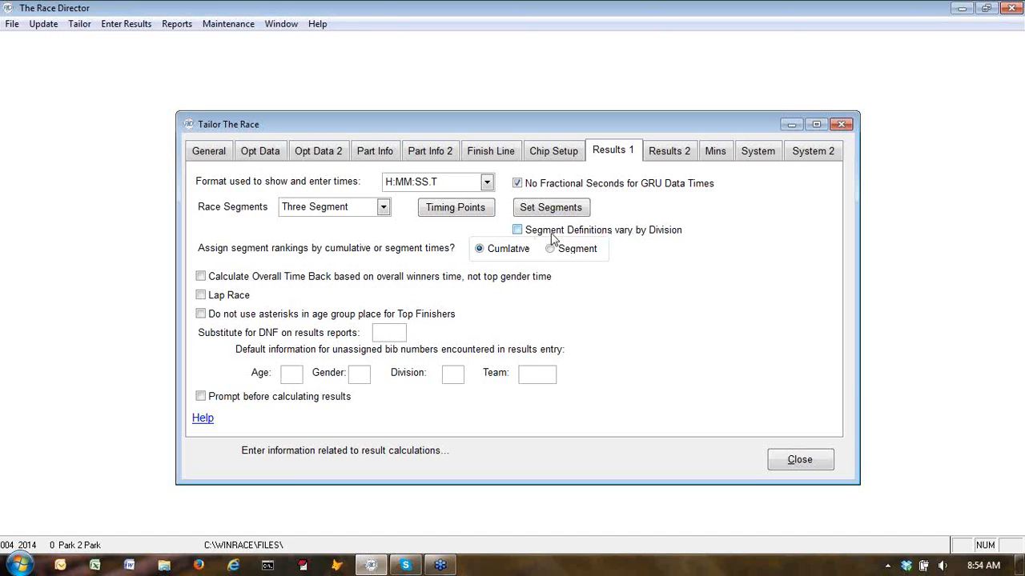
click(518, 231)
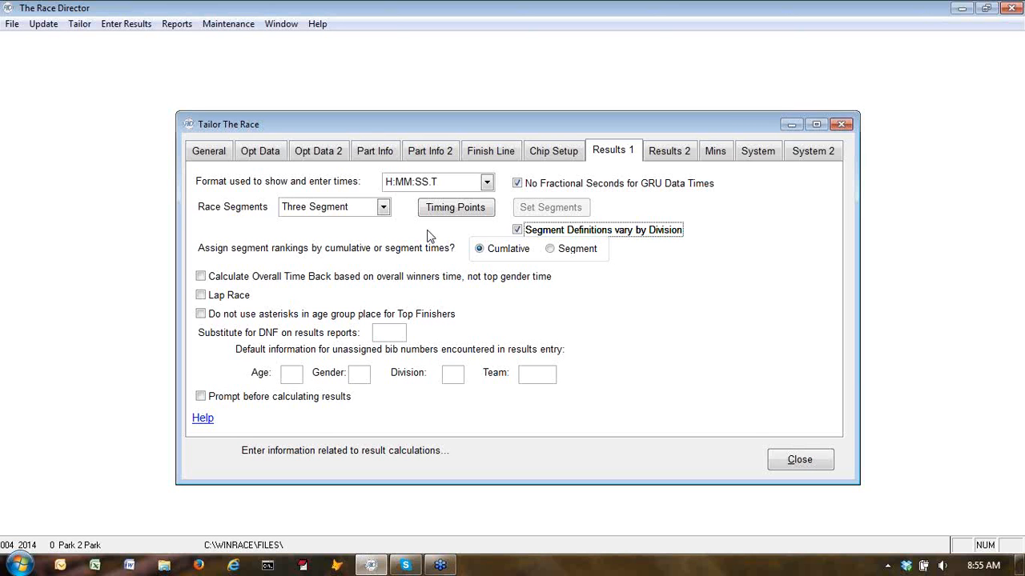
Set two timing points, naming the first 15K Splits with occurrence count 2 and gap factor 10:00
click(452, 210)
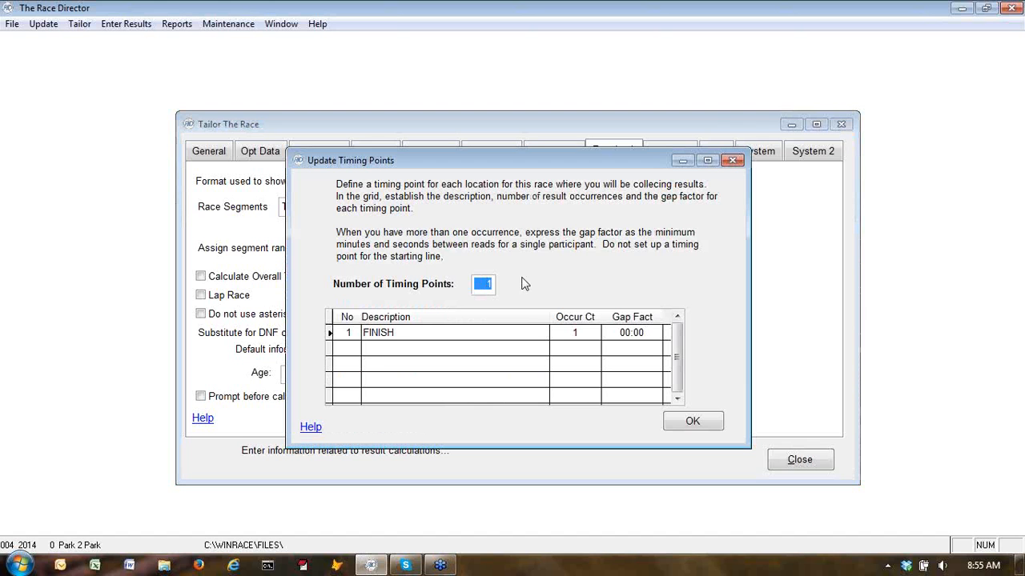
text(2)
key(Tab)
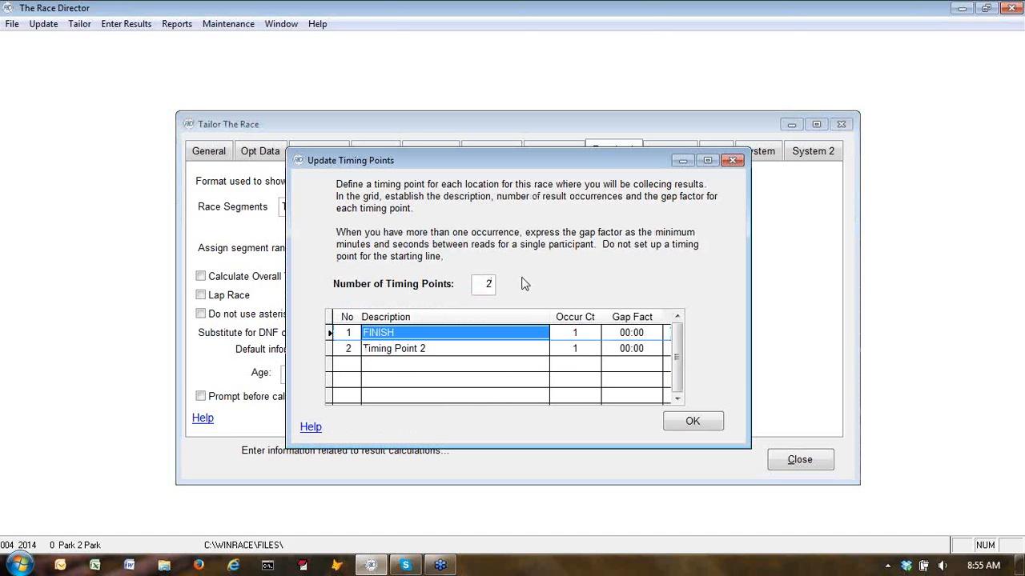
text(1)
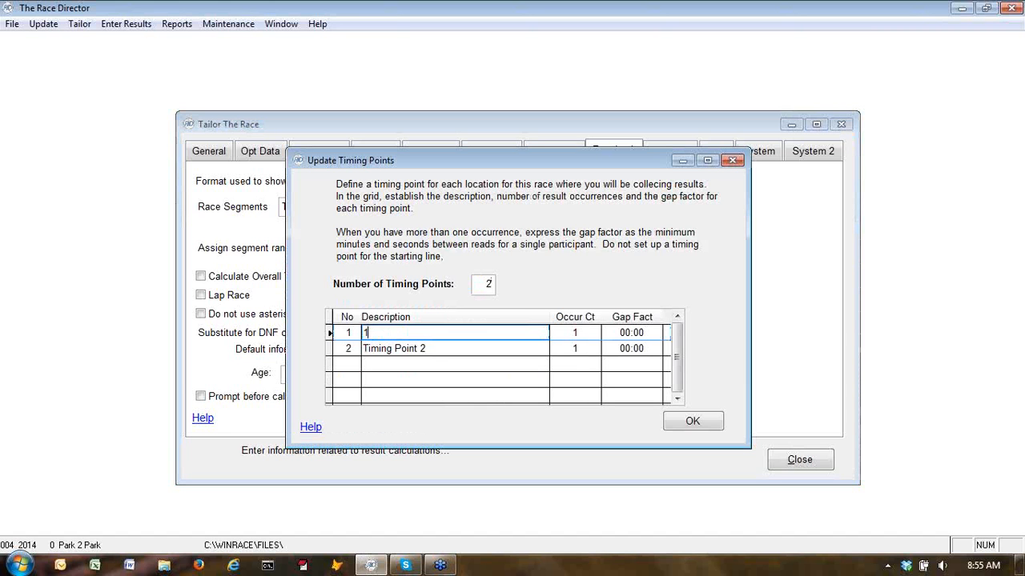
text(5K Splits)
key(Tab)
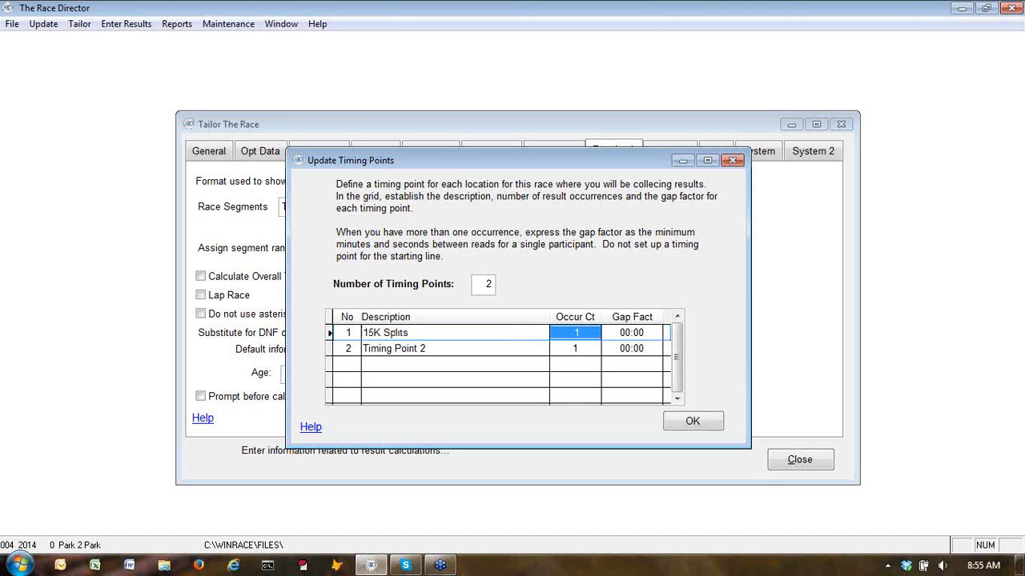
text(2)
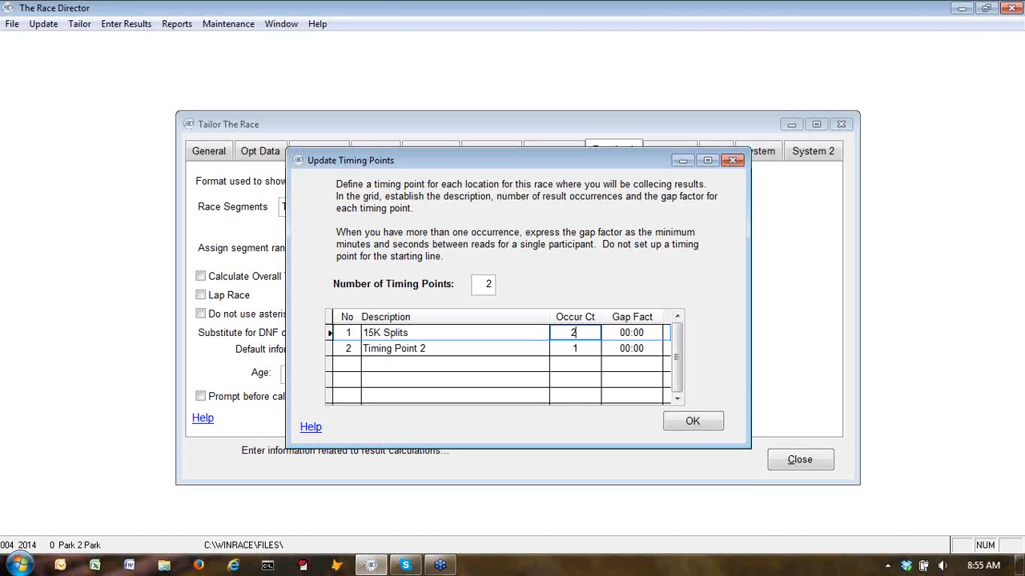
key(Tab)
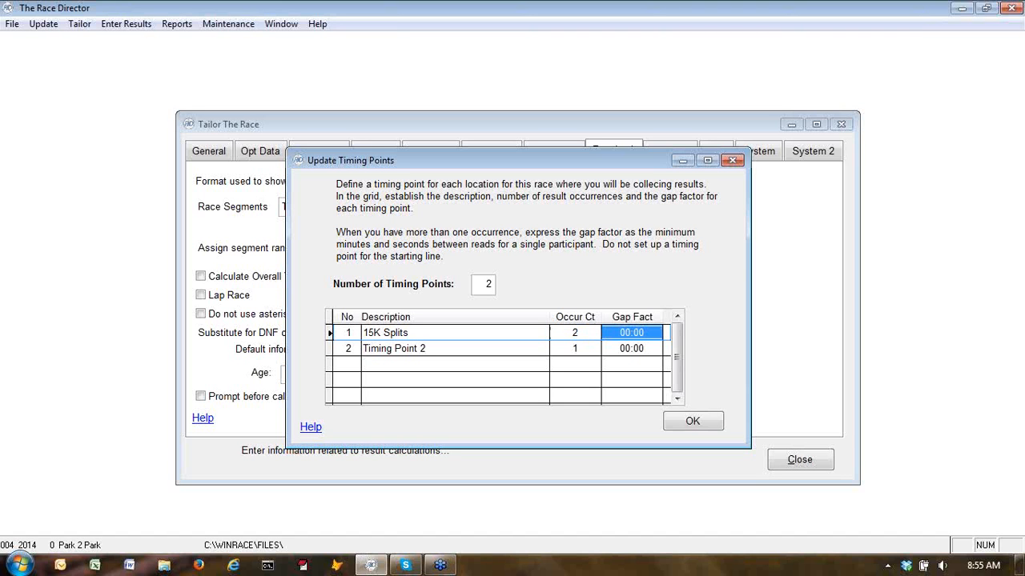
text(10:00)
key(Tab)
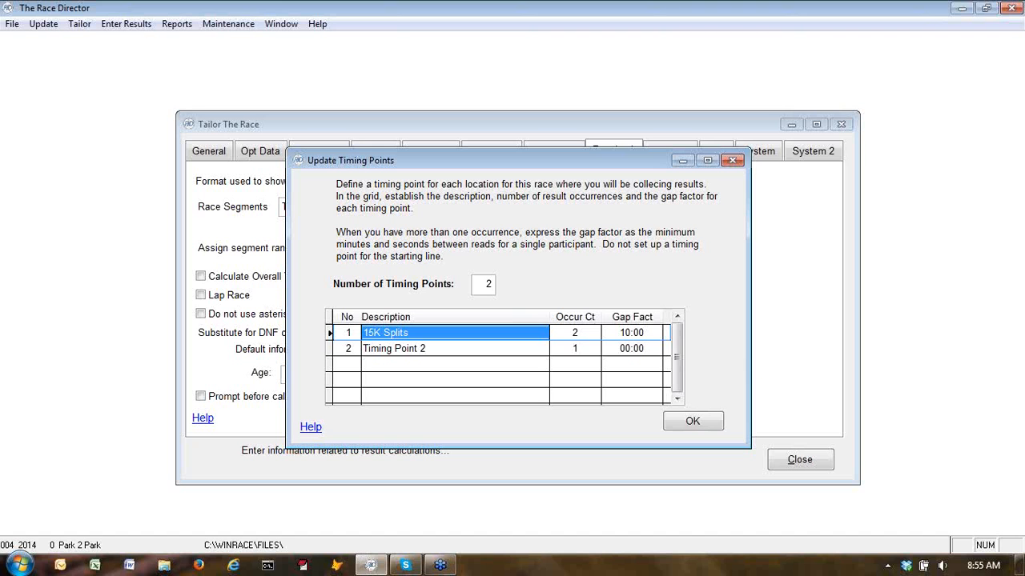
Name the second timing point Finish and save the timing points
click(455, 349)
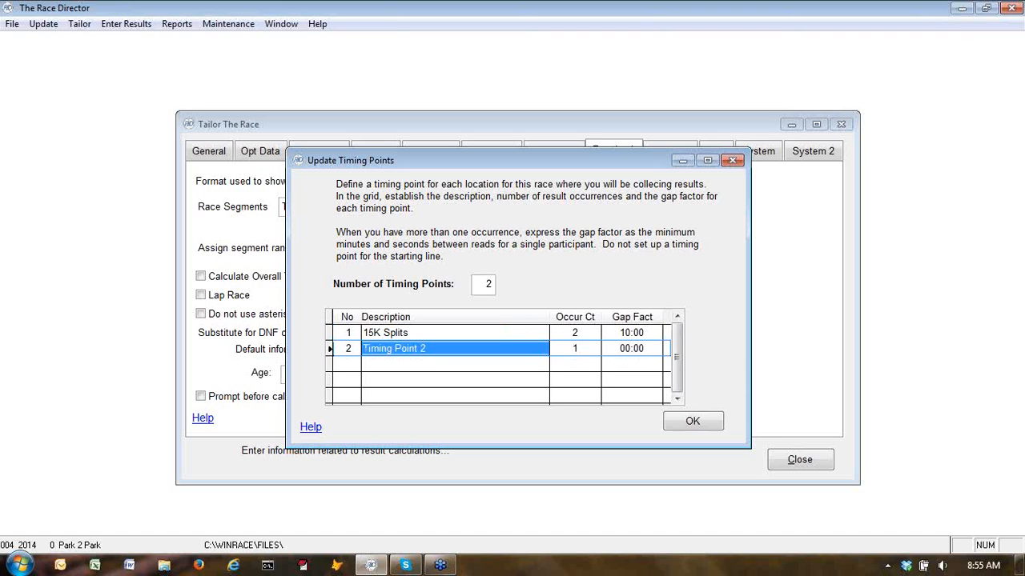
text(Finish)
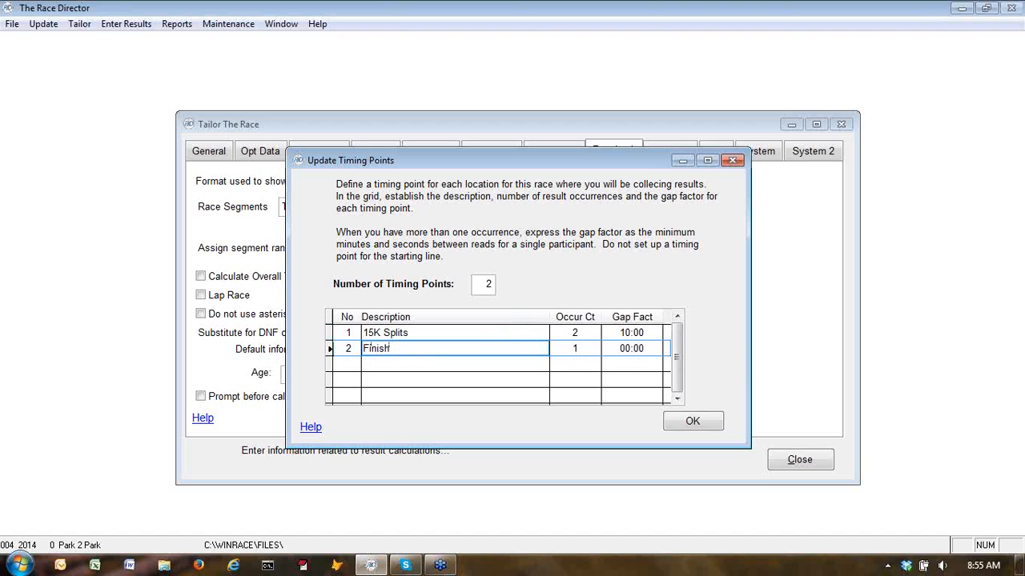
key(Tab)
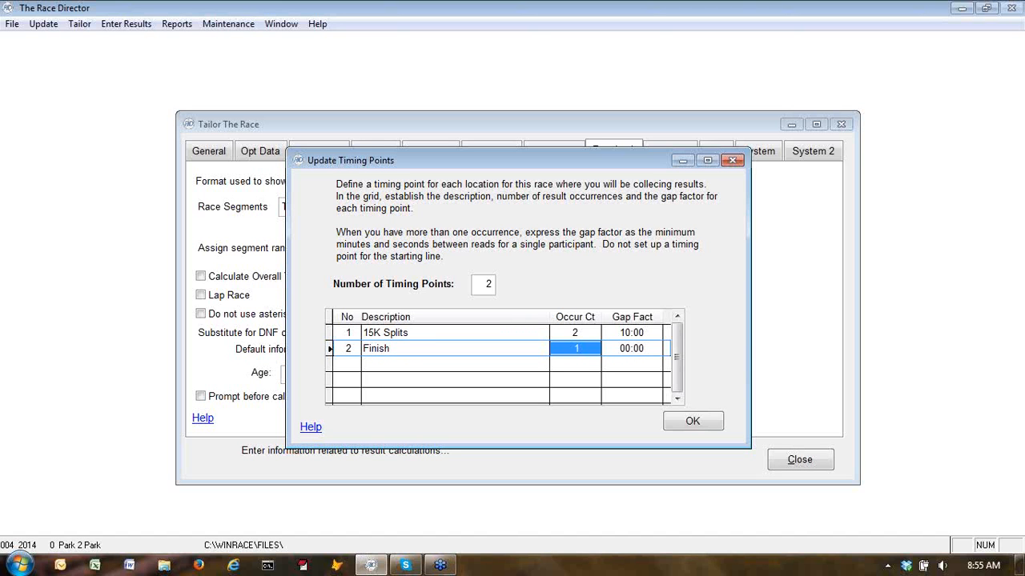
click(692, 423)
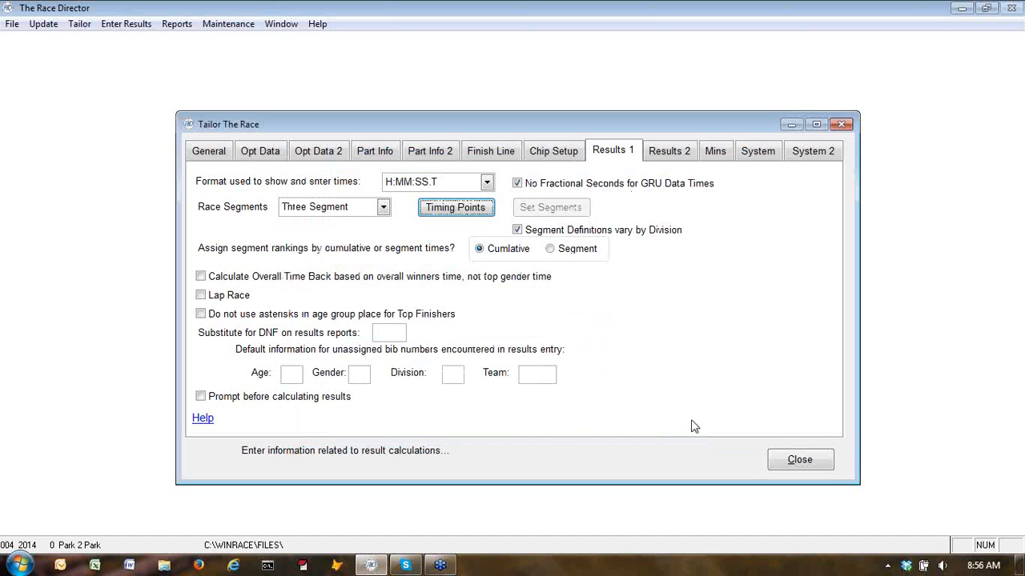
Close the race tailoring options and open the division setup window
click(798, 461)
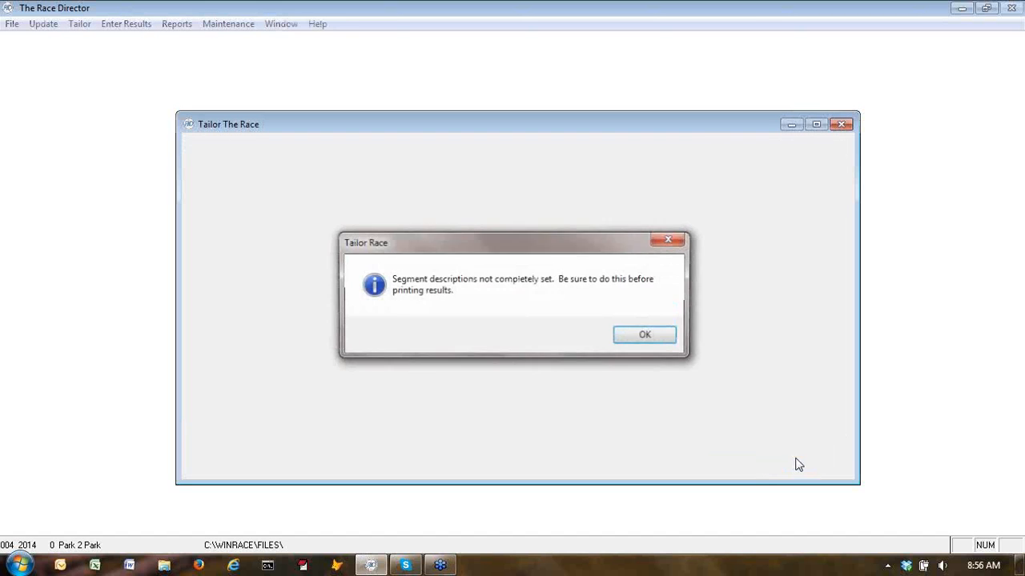
click(645, 336)
click(80, 23)
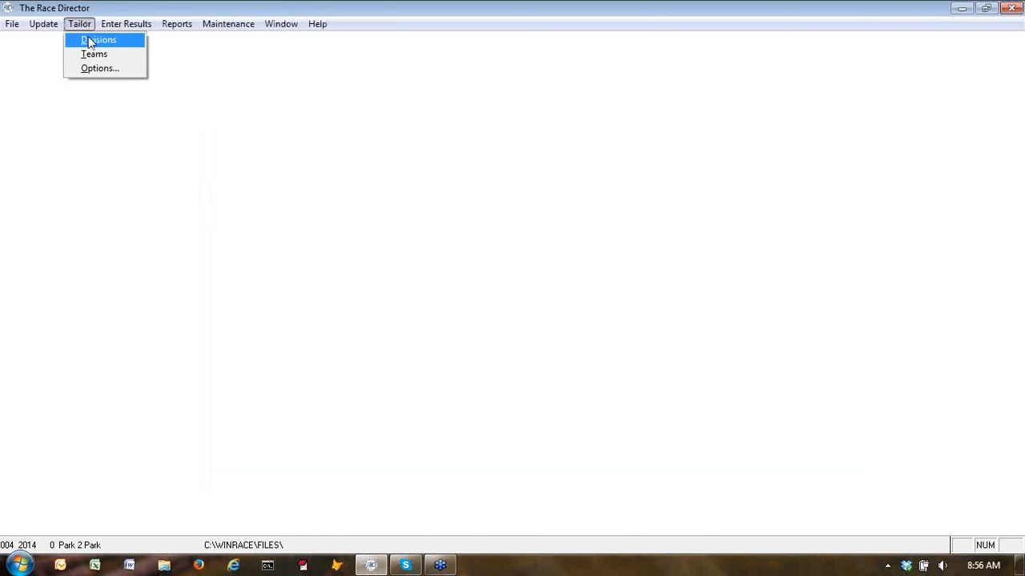
click(87, 40)
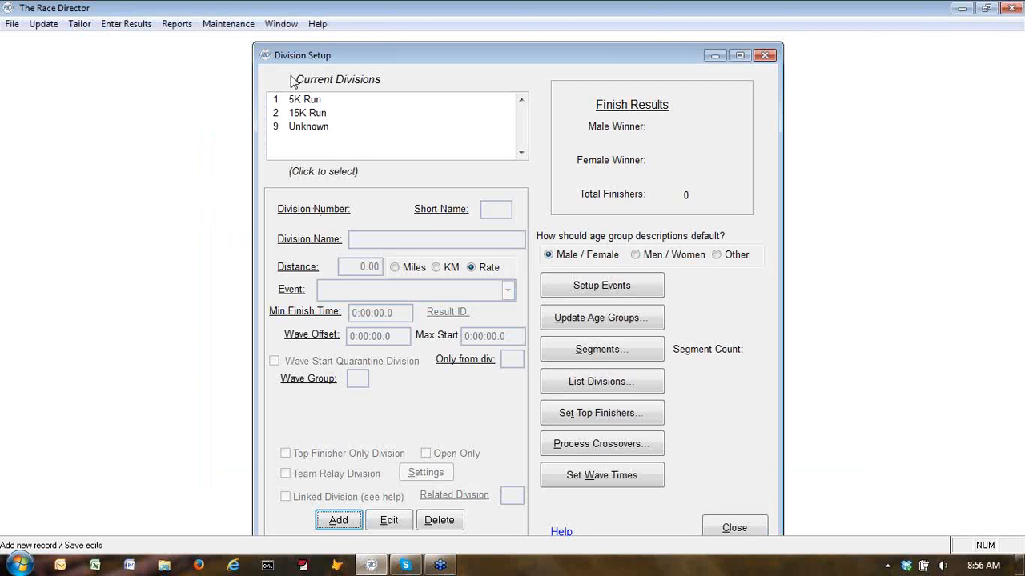
Set the 5K Run division's segment count to 1
click(296, 101)
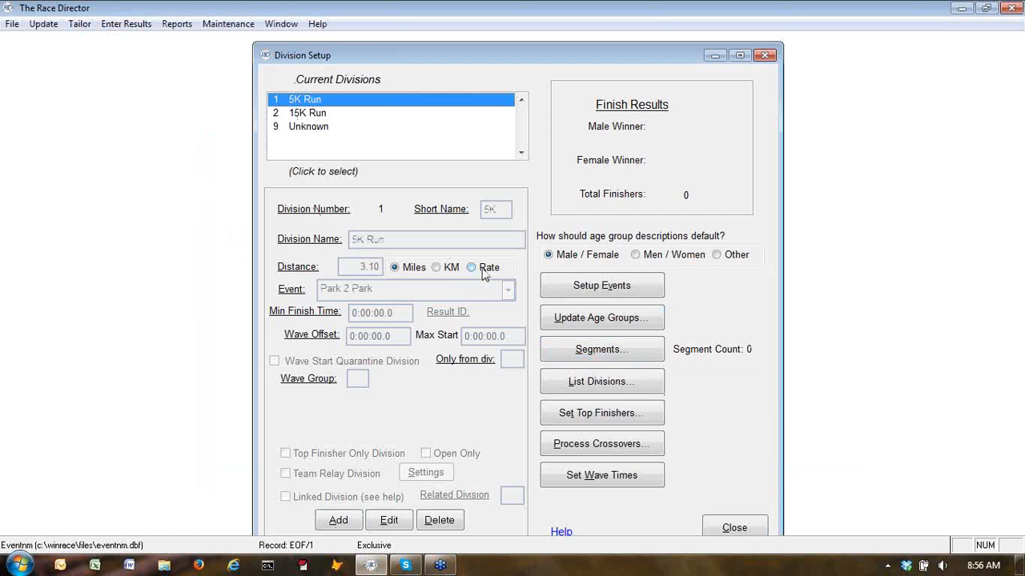
click(606, 352)
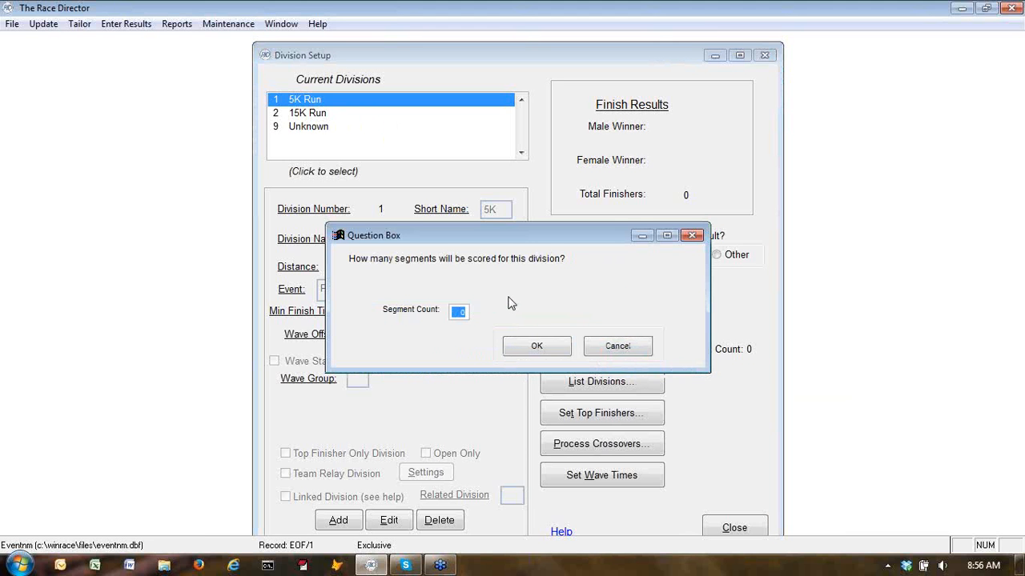
text(1)
click(532, 346)
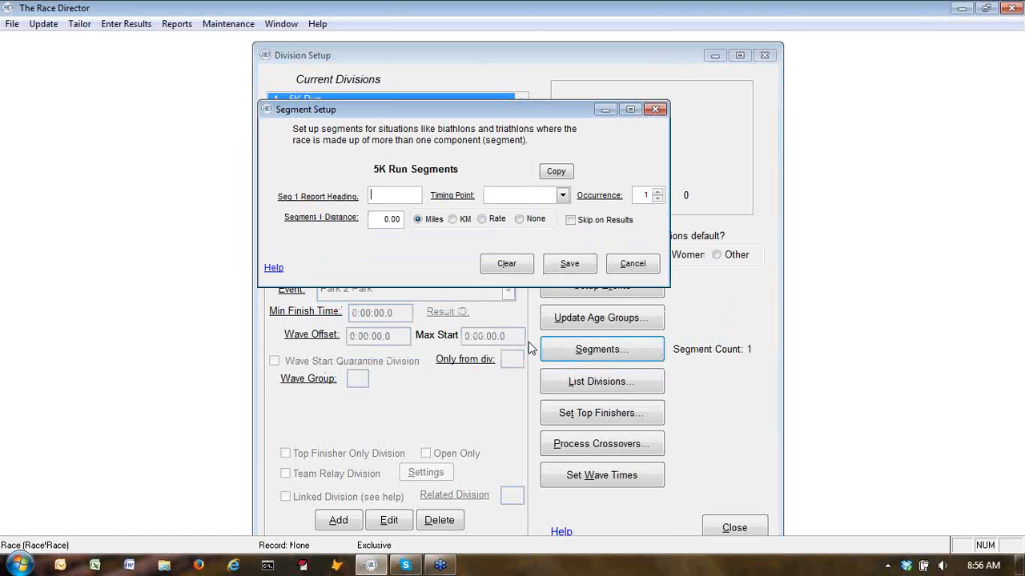
Fill in the 5K Run segment with heading Finish, timing point Finish and distance 3.1 miles, then save it
text(Finish)
key(BackSpace)
key(BackSpace)
text(sh)
click(562, 195)
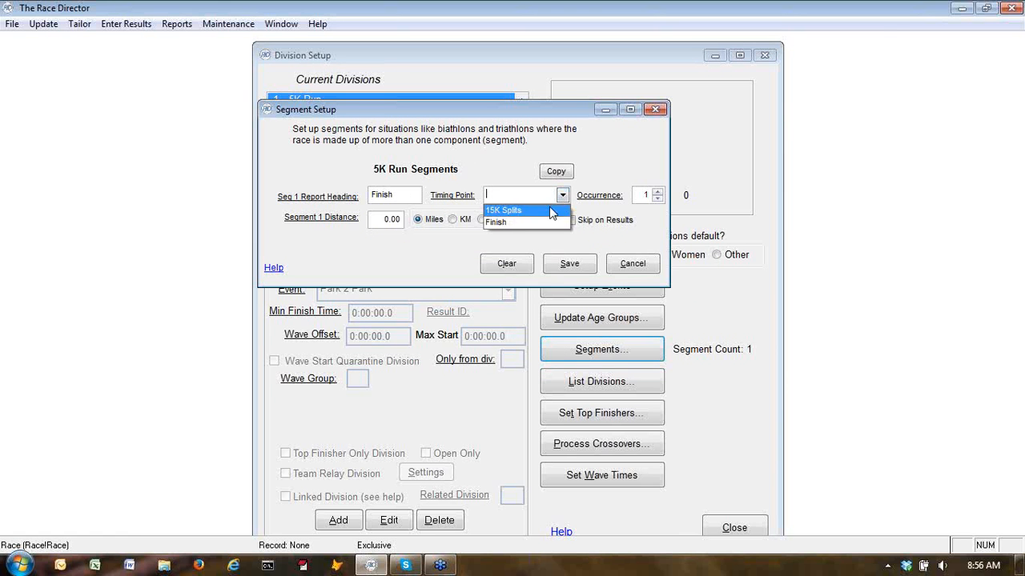
click(507, 225)
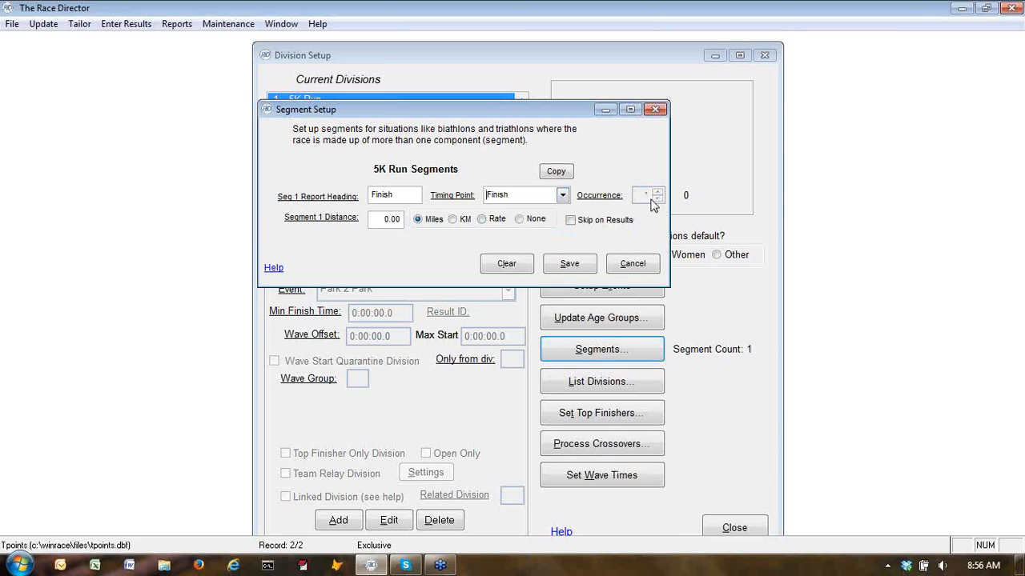
click(384, 218)
text(3.1)
click(569, 265)
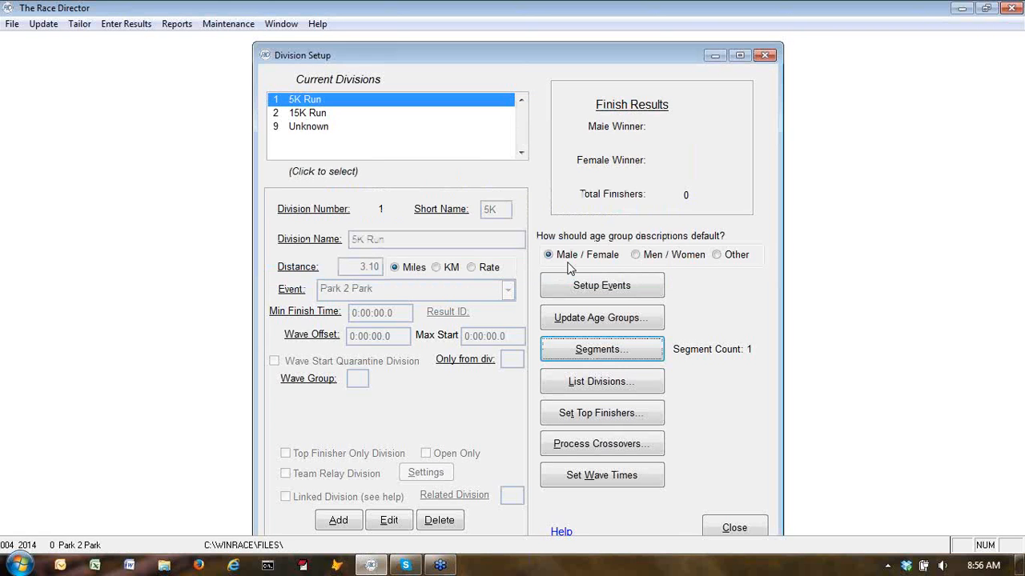
Select the 15K Run division and set its segment count to 3
click(317, 114)
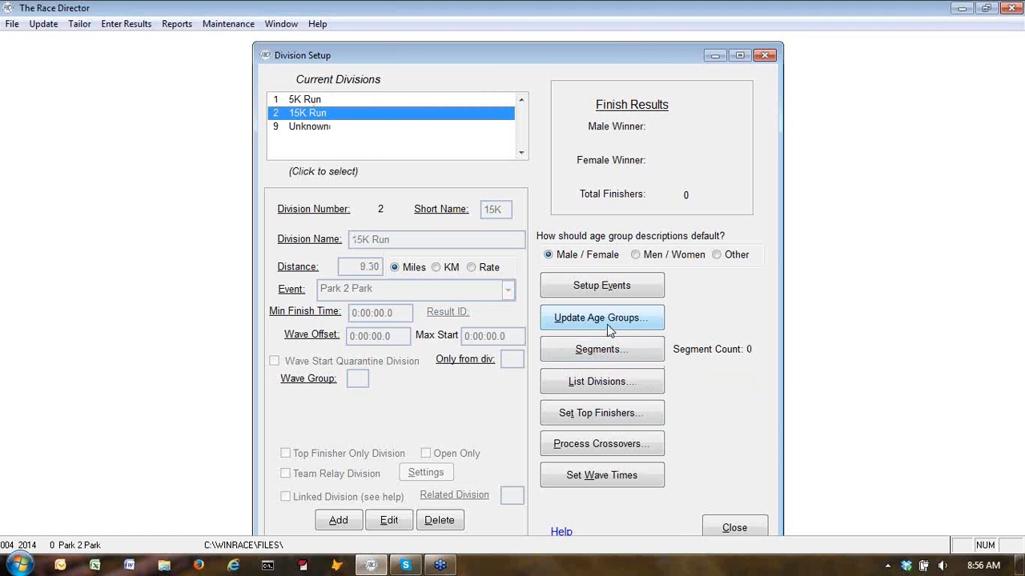
click(604, 352)
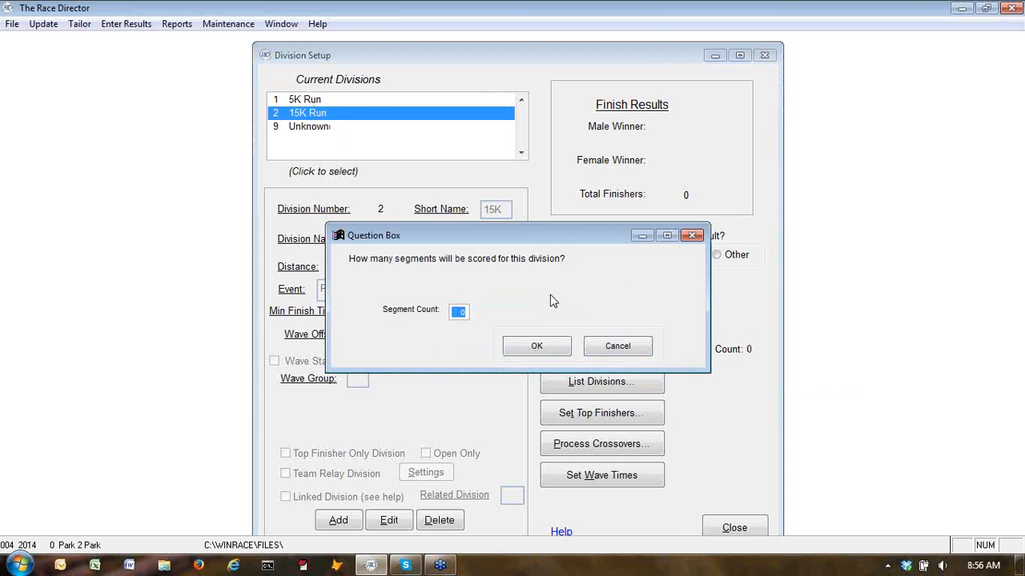
text(3)
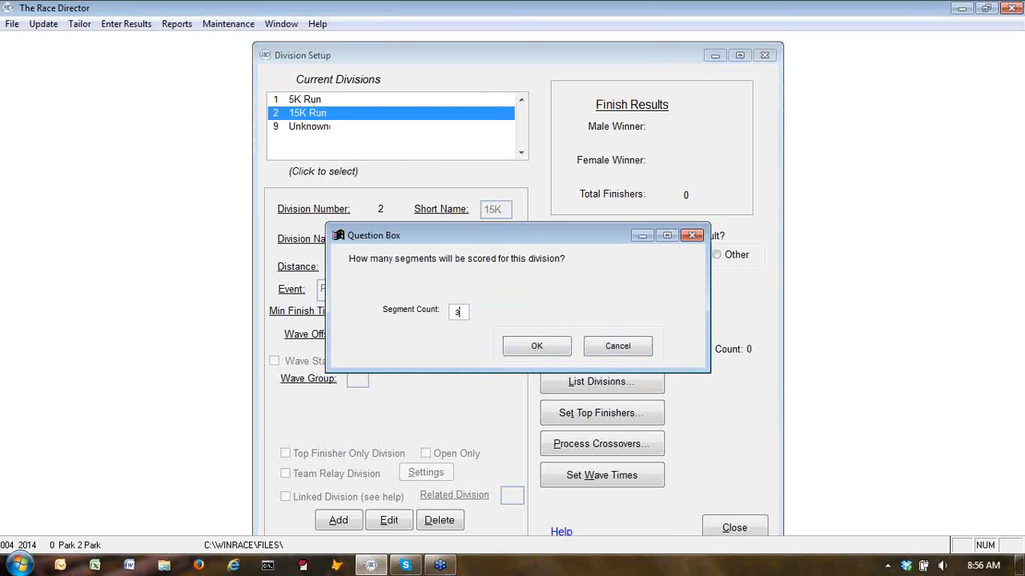
click(554, 348)
Set segment 1 of the 15K Run to heading 5K Split, timing point 15K Splits, distance 3.10 miles
click(383, 193)
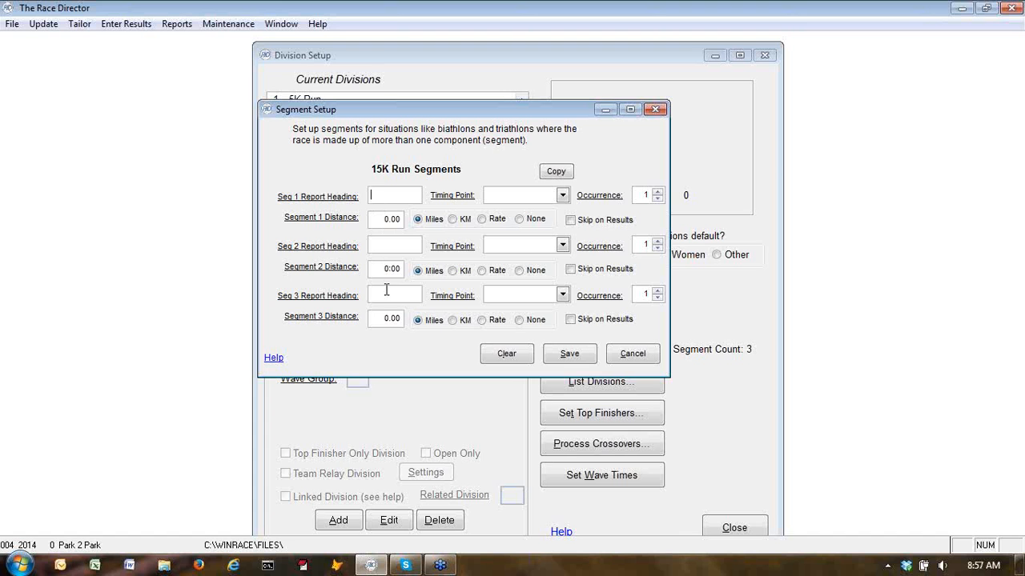
click(380, 192)
text(5K Split)
click(563, 197)
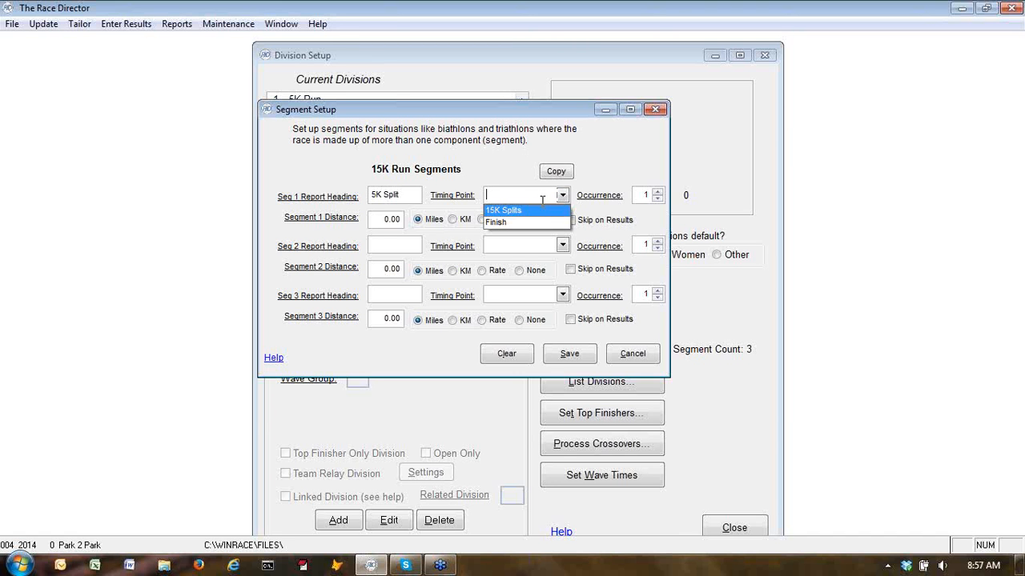
click(544, 210)
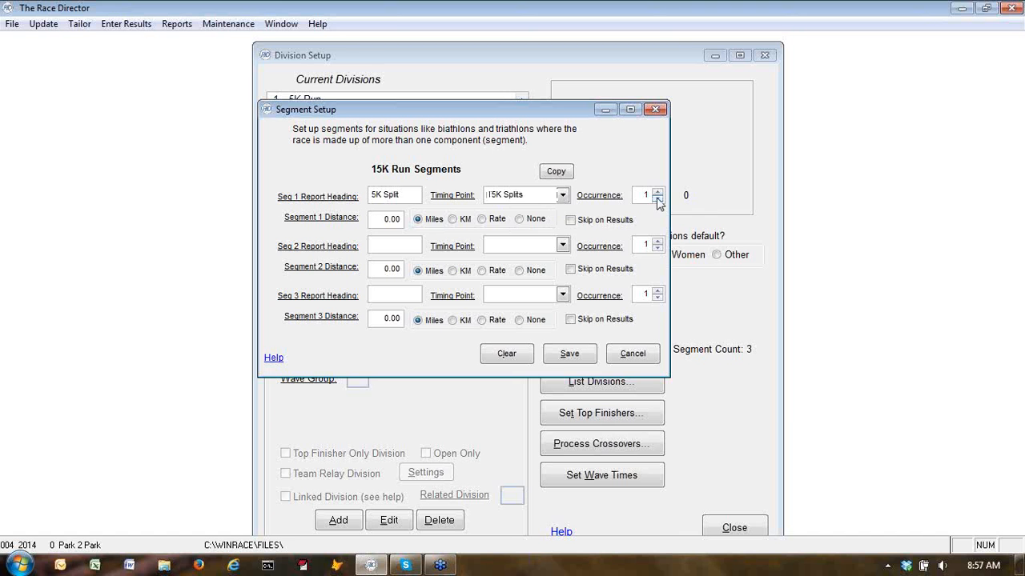
click(386, 219)
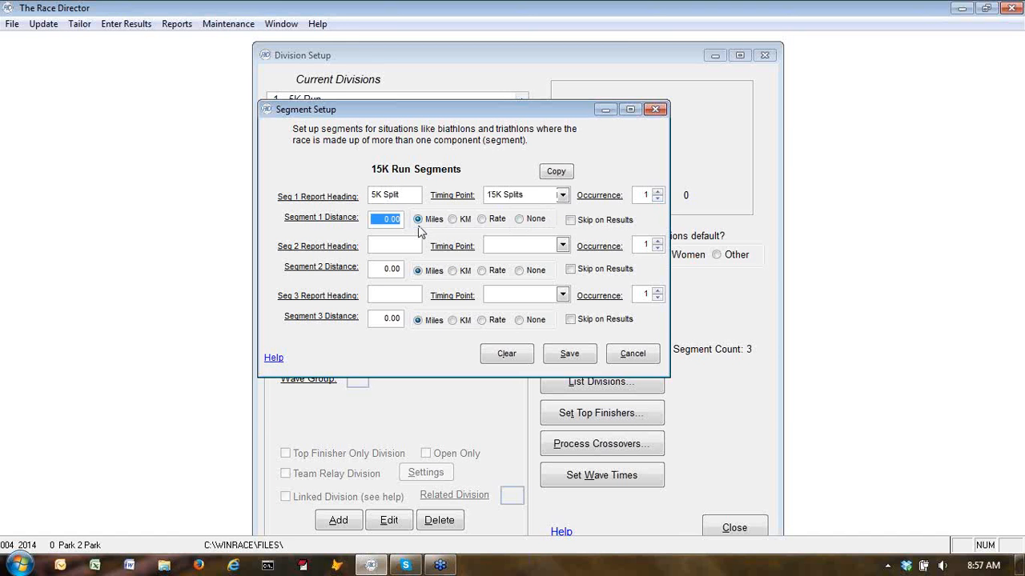
text(3.10)
Set segment 2 to heading 10K Split, timing point 15K Splits, occurrence 2, distance 3.10 miles
click(412, 246)
text(10K Split)
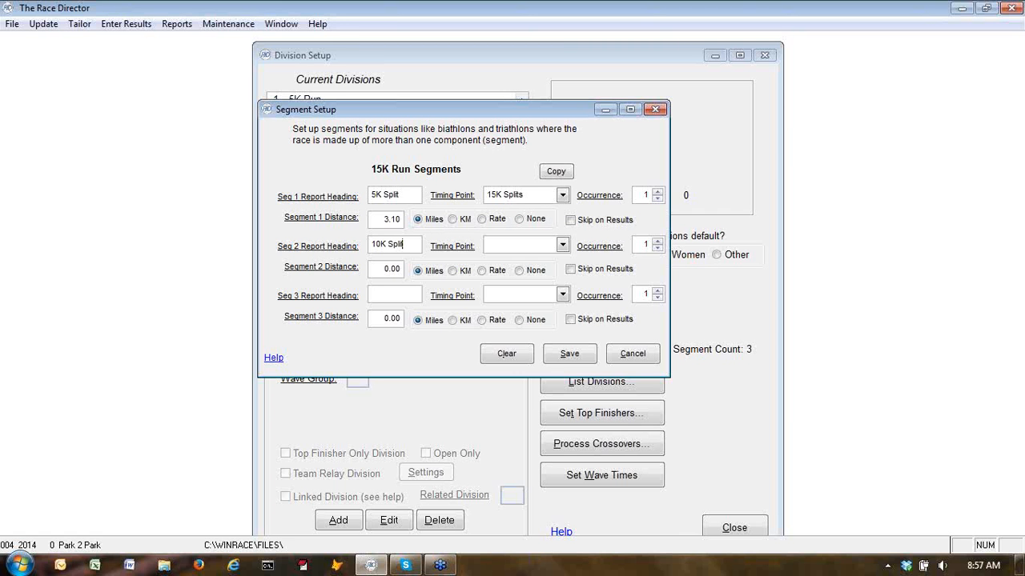
click(562, 245)
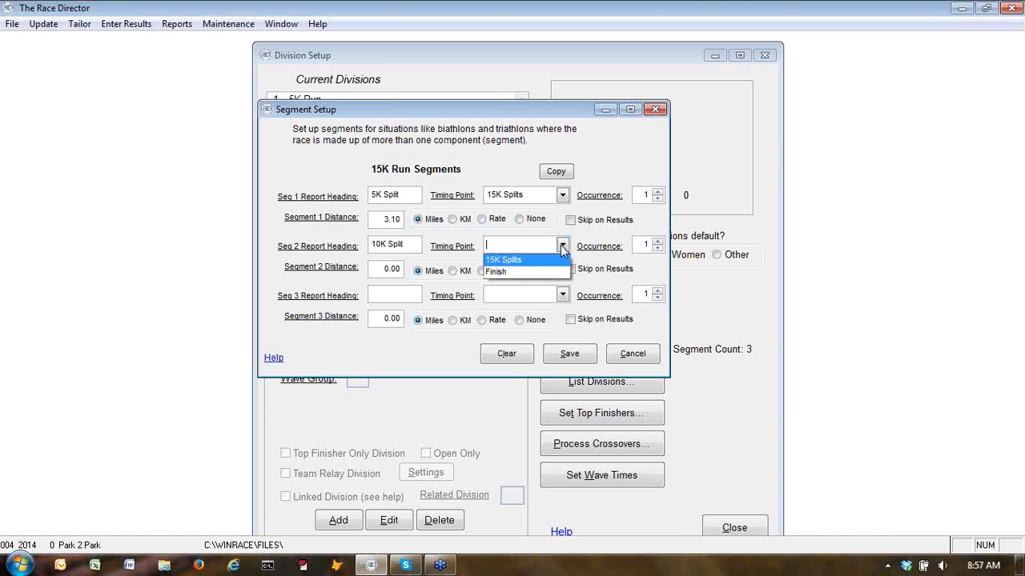
click(526, 261)
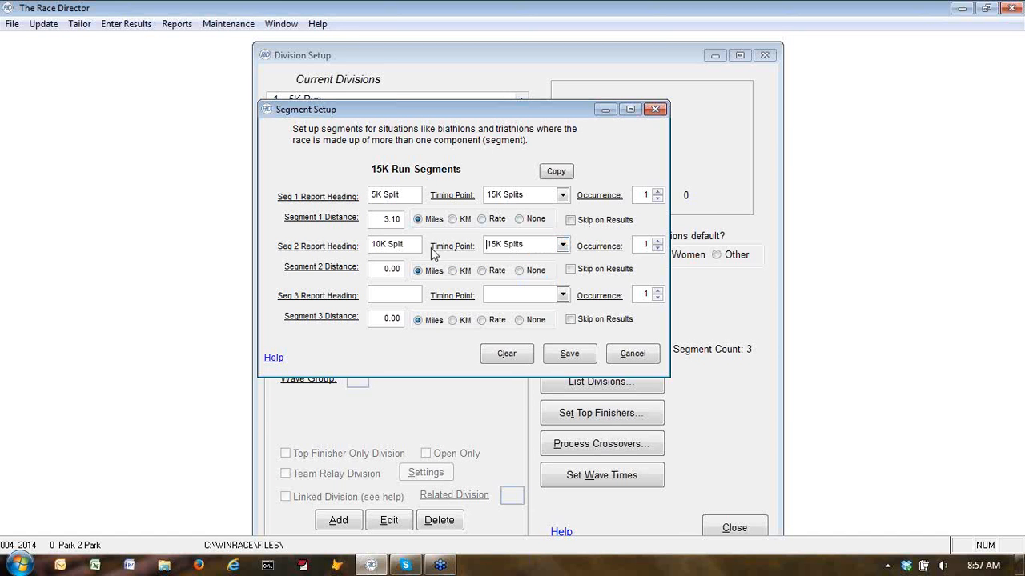
click(658, 241)
click(378, 268)
text(3.10)
Set segment 3 to heading Finish, timing point Finish, distance 3.1 miles, and save the segments
click(388, 296)
text(Finish)
click(563, 295)
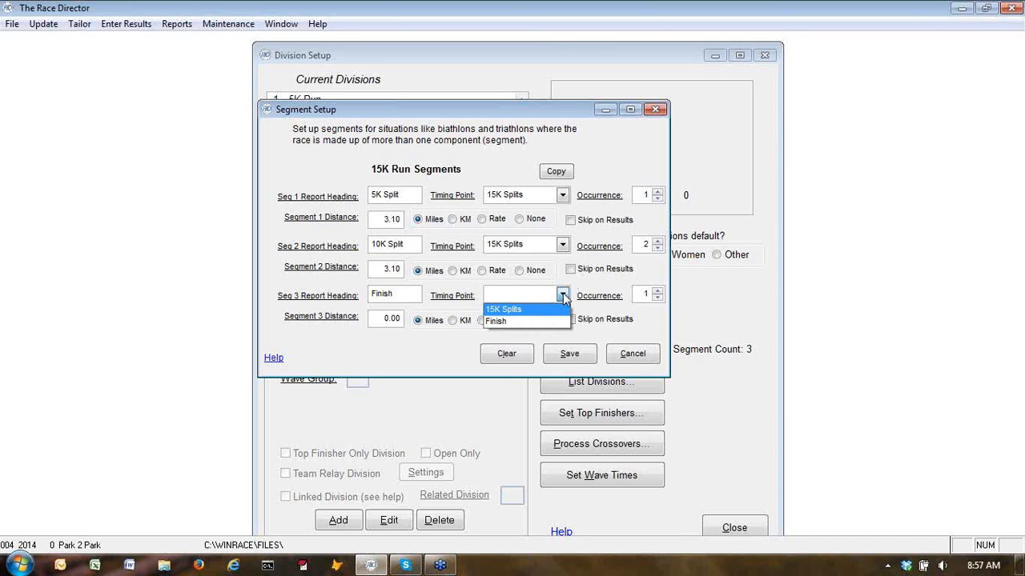
click(520, 323)
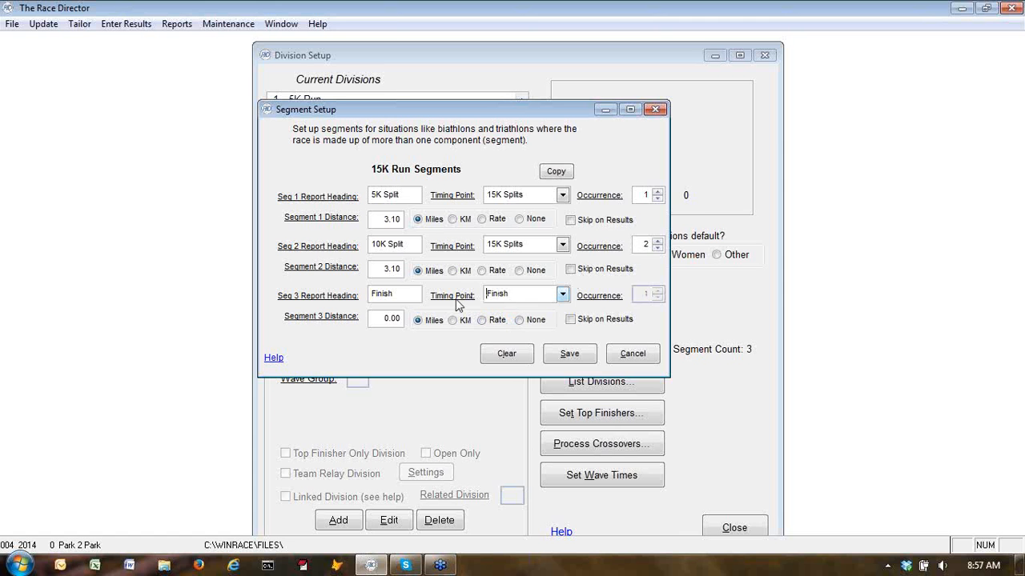
drag(379, 319, 435, 326)
text(3.1)
click(552, 353)
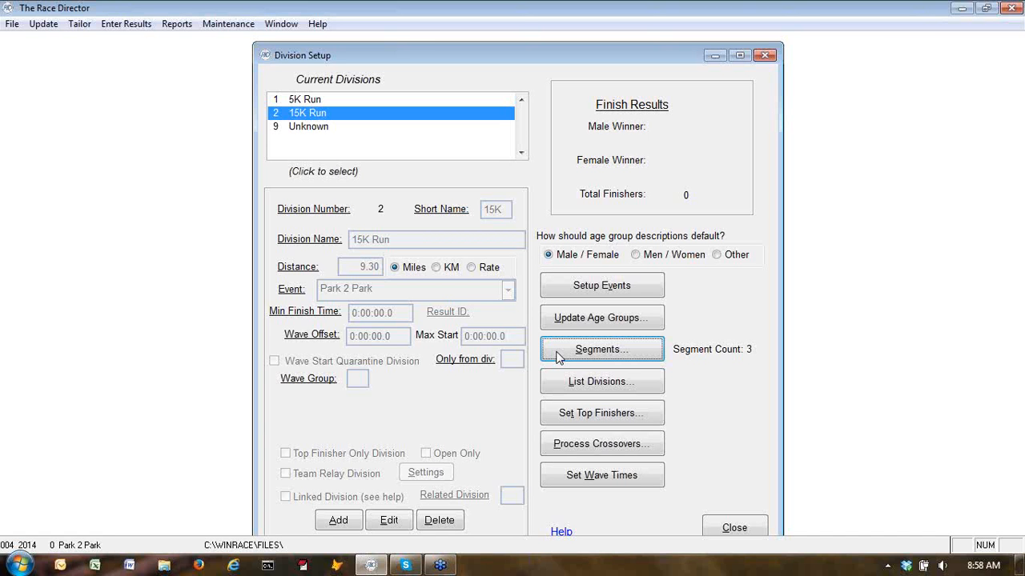
Close the division setup and open the race participants update window
click(733, 528)
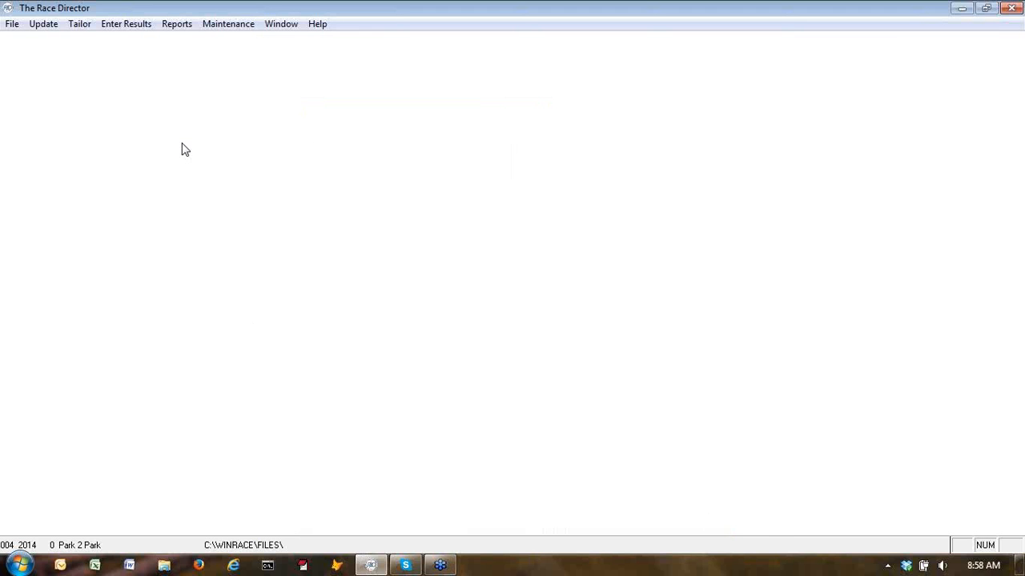
click(46, 26)
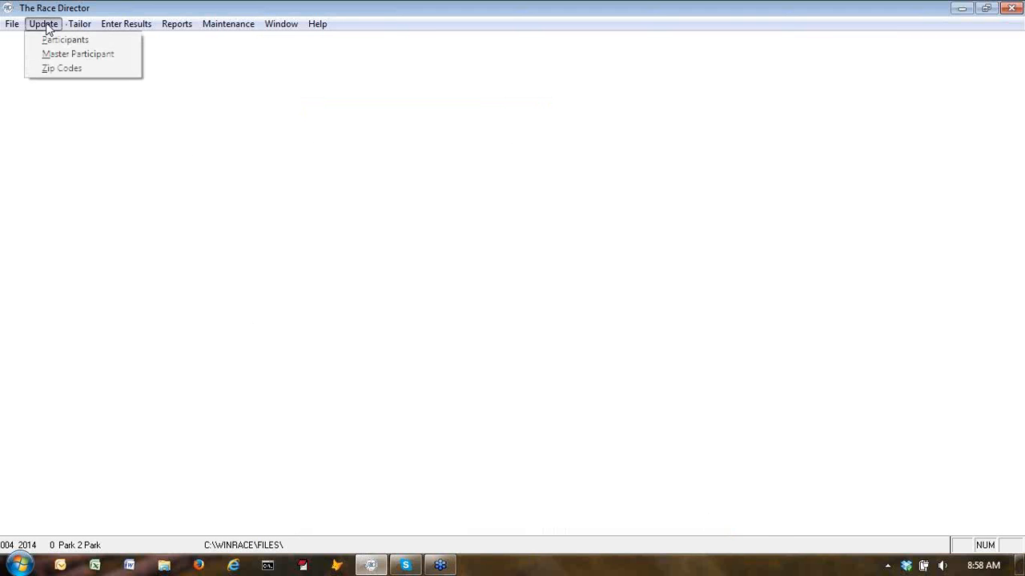
click(49, 40)
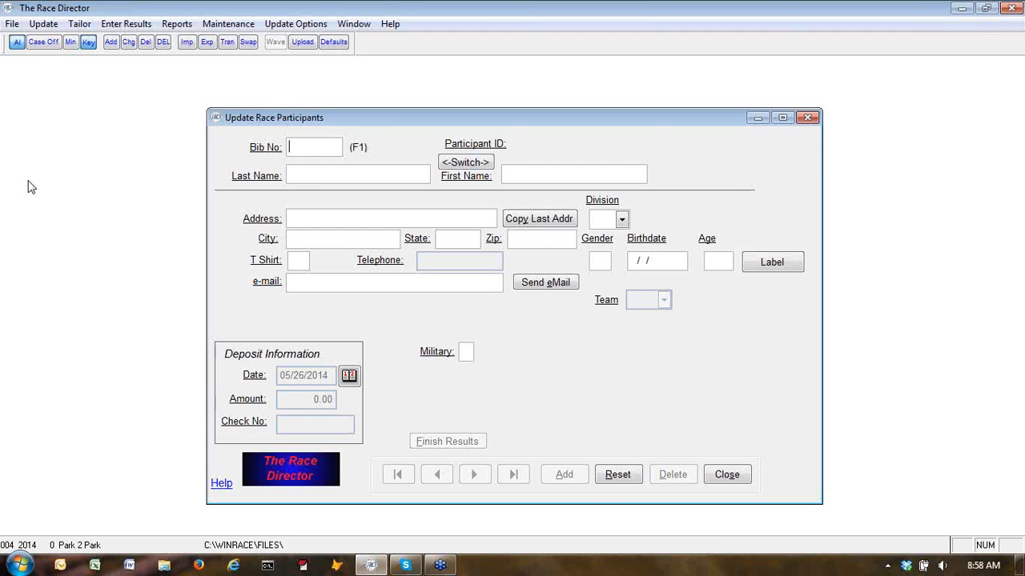
Open the participant import and start importing from Other Sources
click(188, 43)
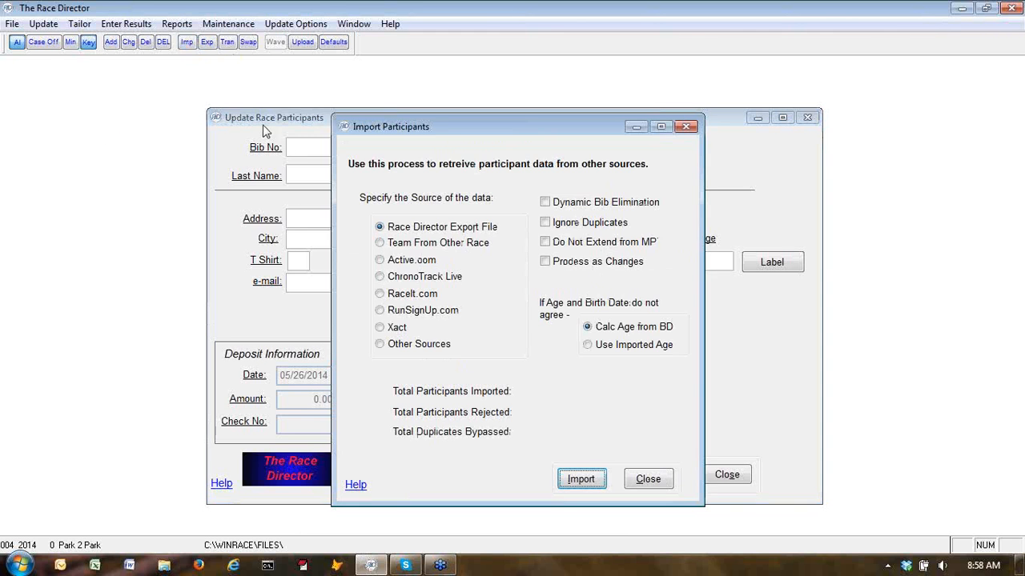
click(414, 346)
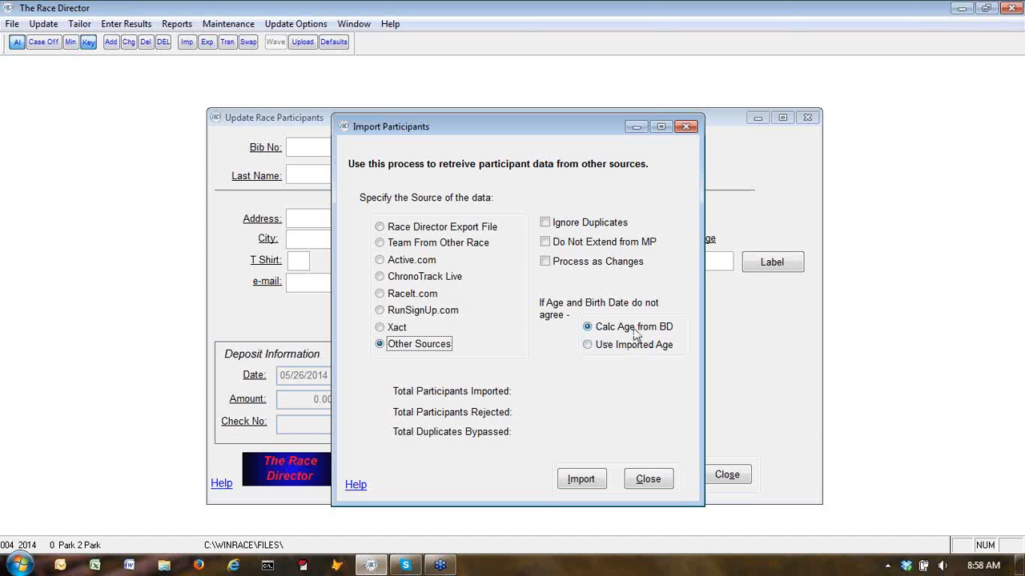
click(581, 481)
Set the import file type to tab-delimited Text and locate the Entrants.txt file in the Demos folder
click(469, 243)
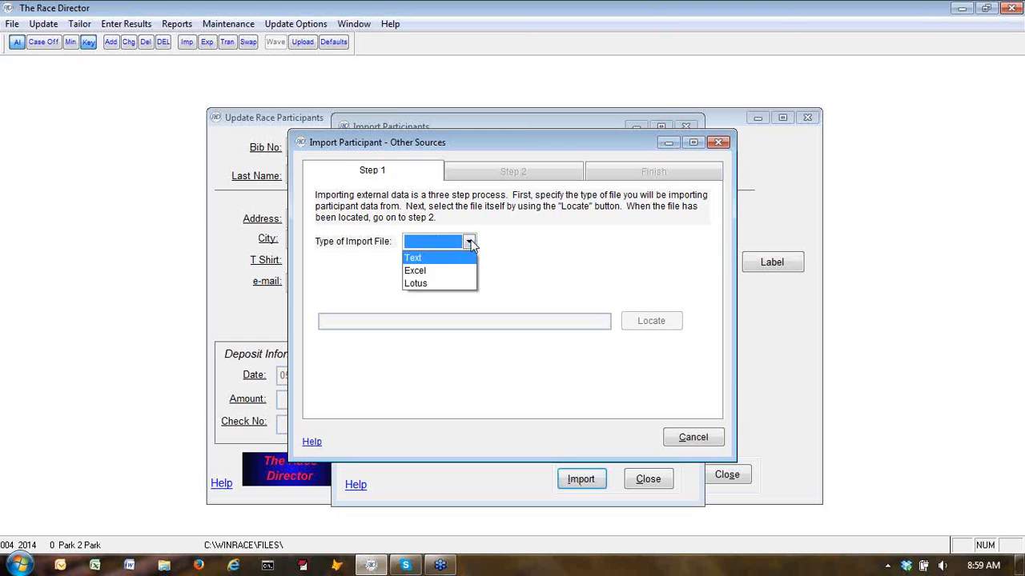
click(440, 259)
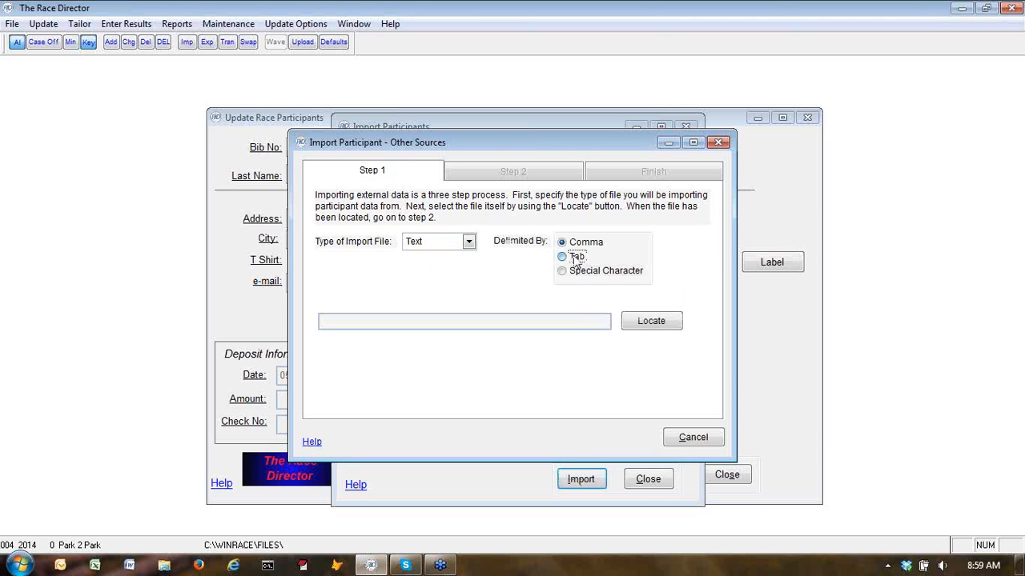
click(562, 256)
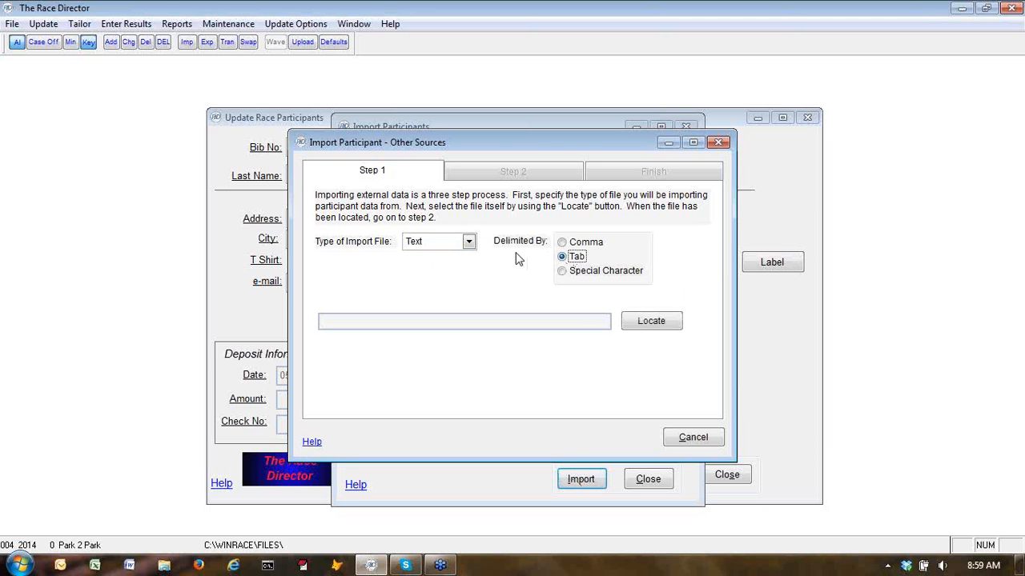
click(645, 321)
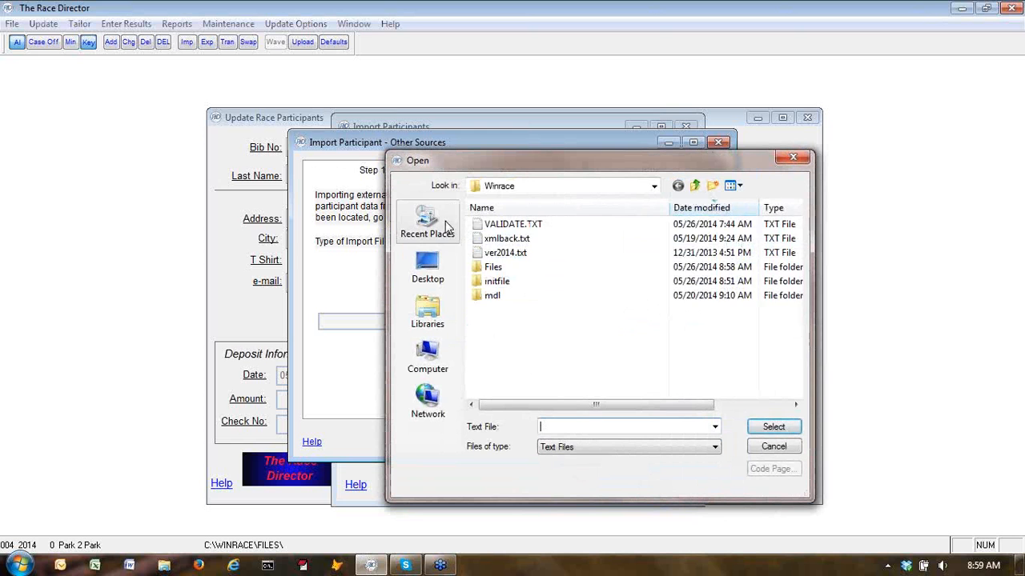
click(439, 227)
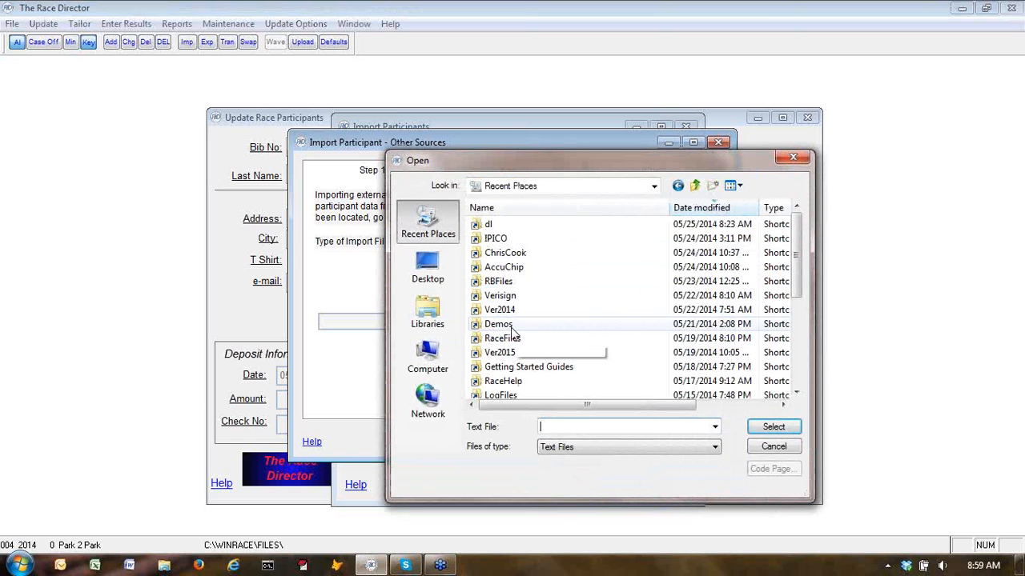
double_click(513, 334)
click(507, 296)
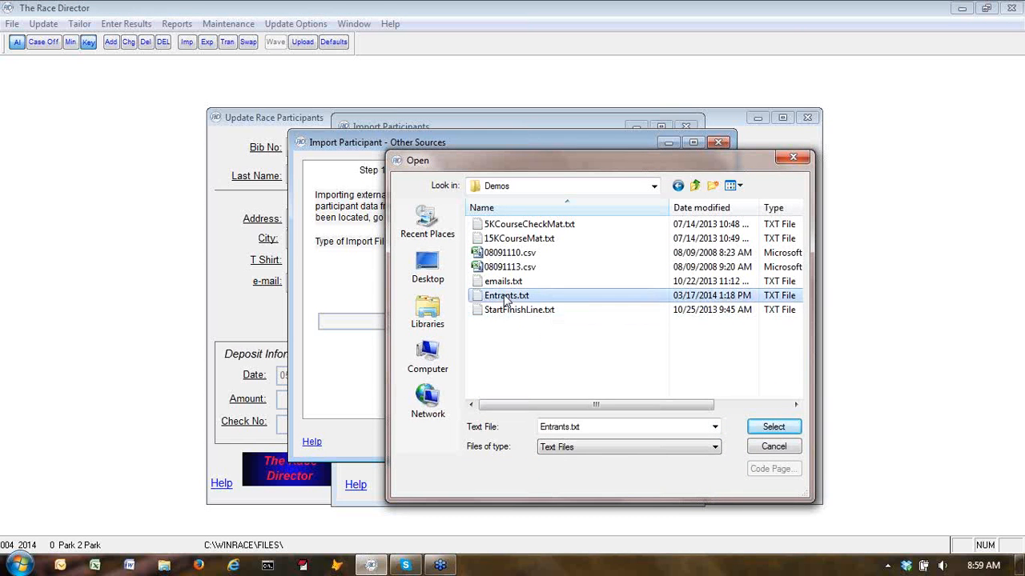
click(770, 427)
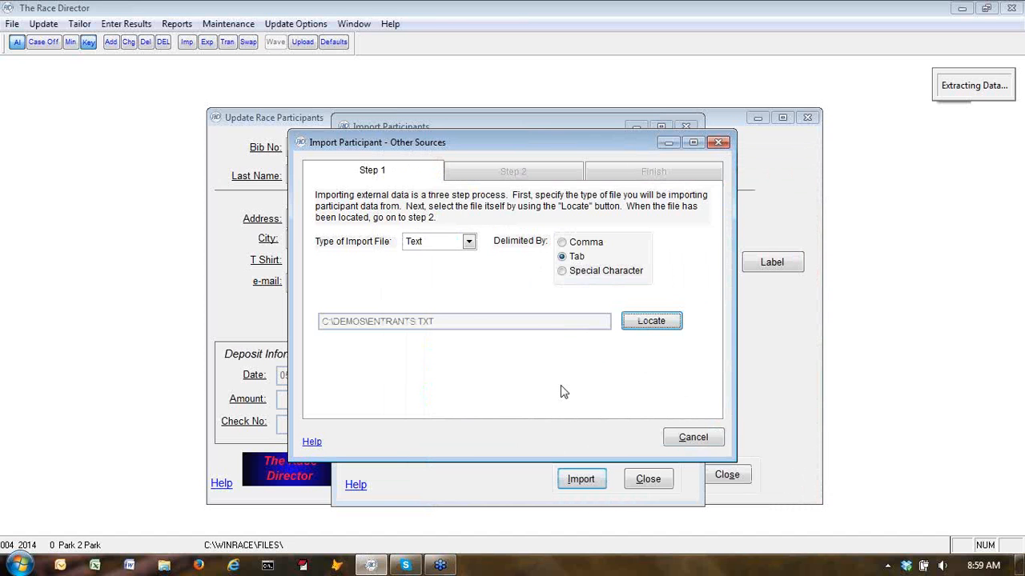
Move to Step 2 and import the saved field mappings from race number 1
click(506, 174)
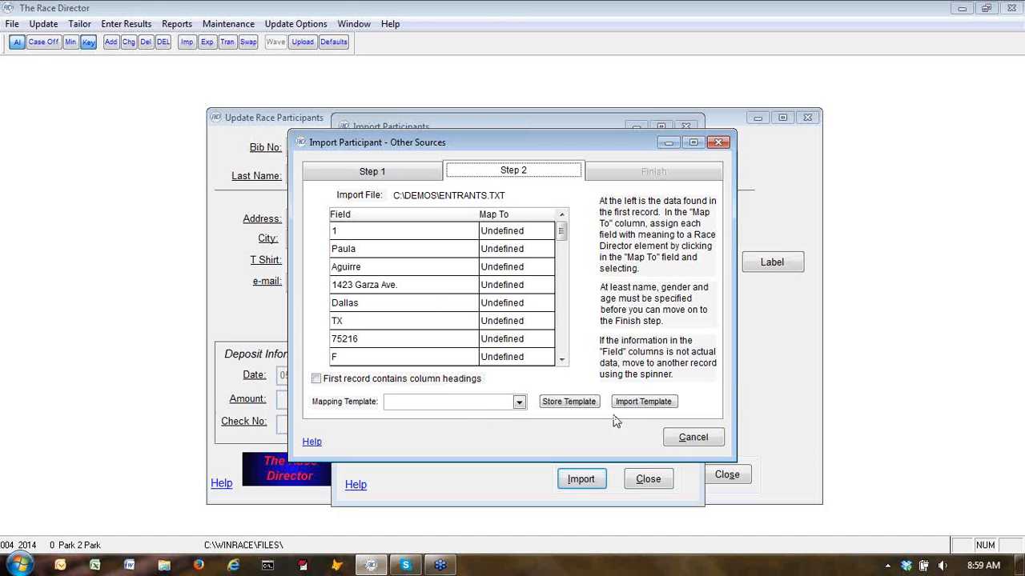
click(519, 402)
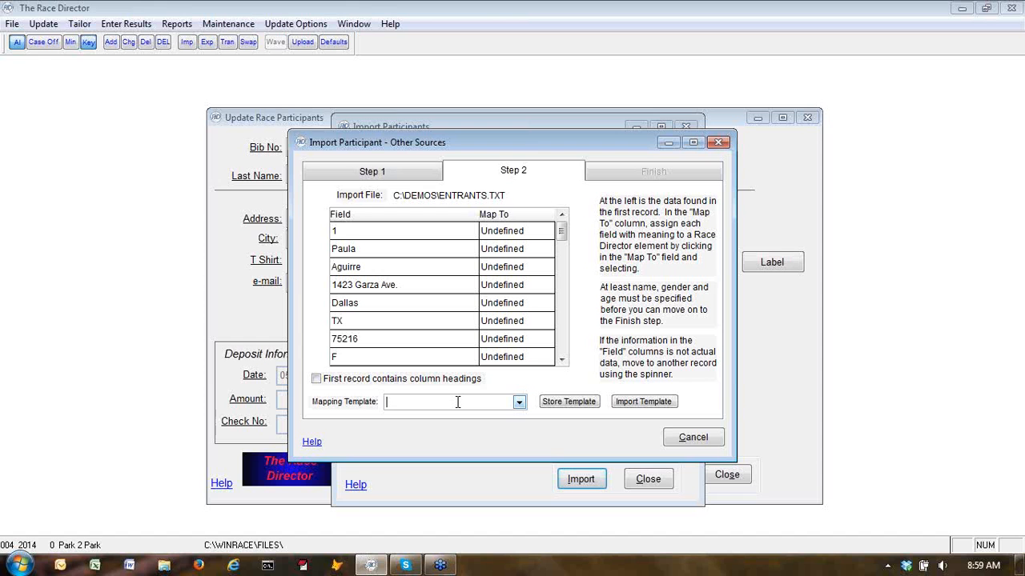
click(648, 407)
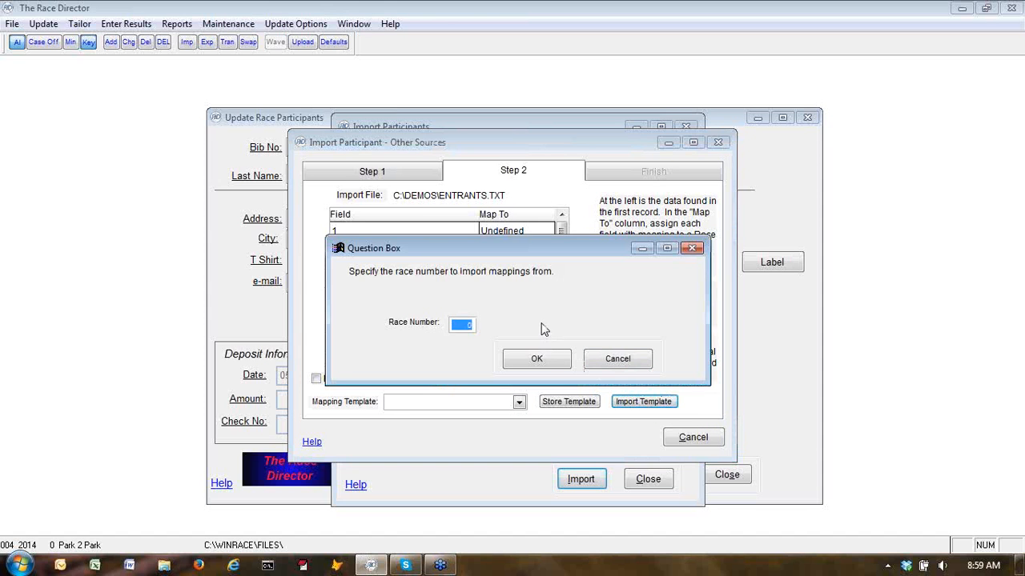
text(1)
click(537, 360)
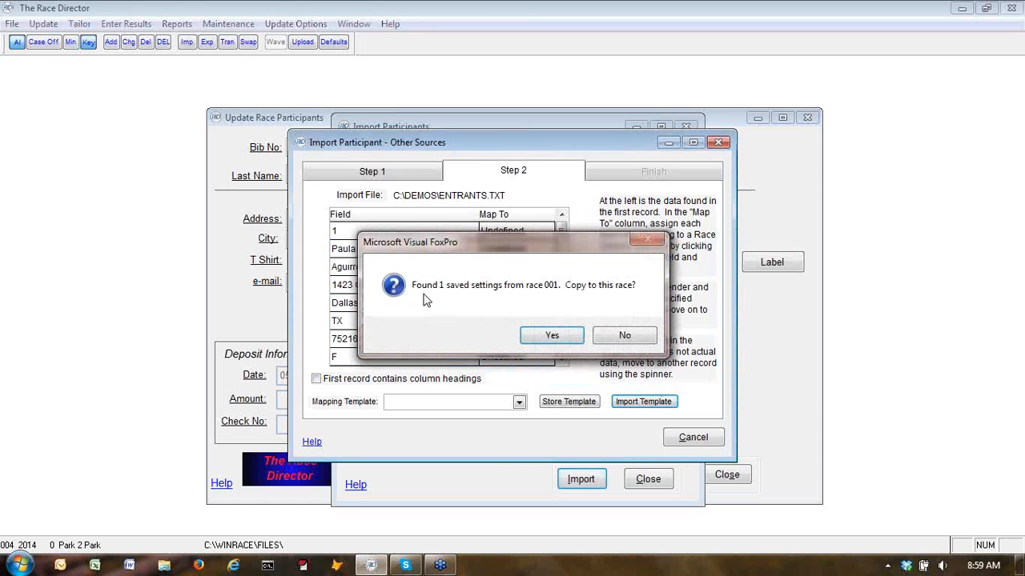
click(551, 337)
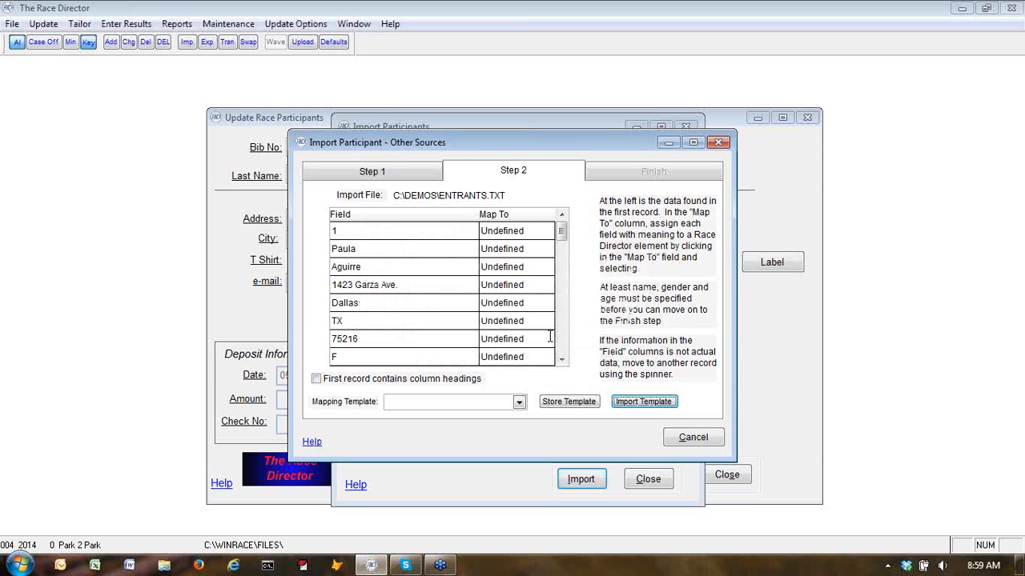
Apply the 01-Standard Template mapping and scroll through the mapped fields
click(519, 402)
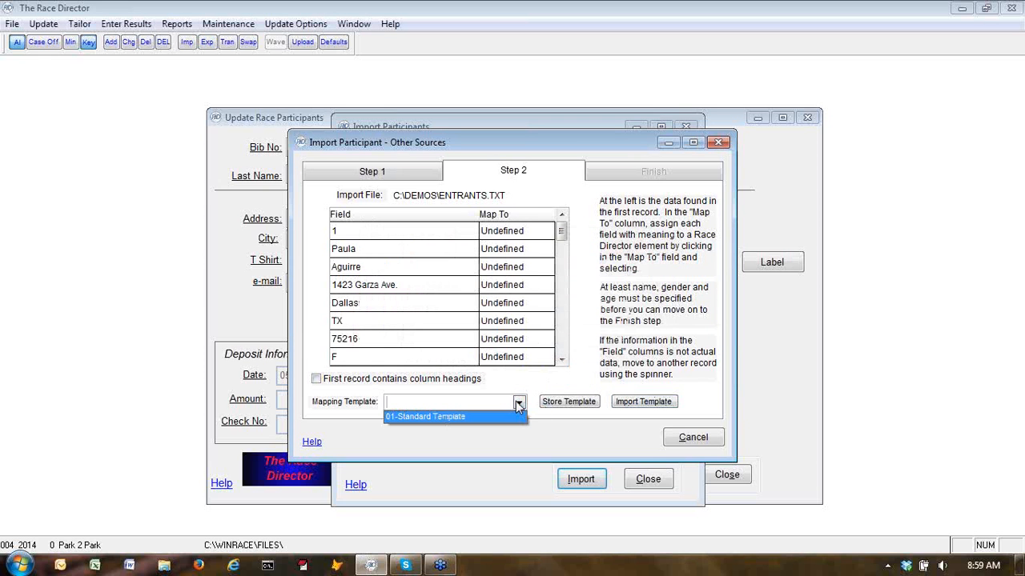
click(440, 420)
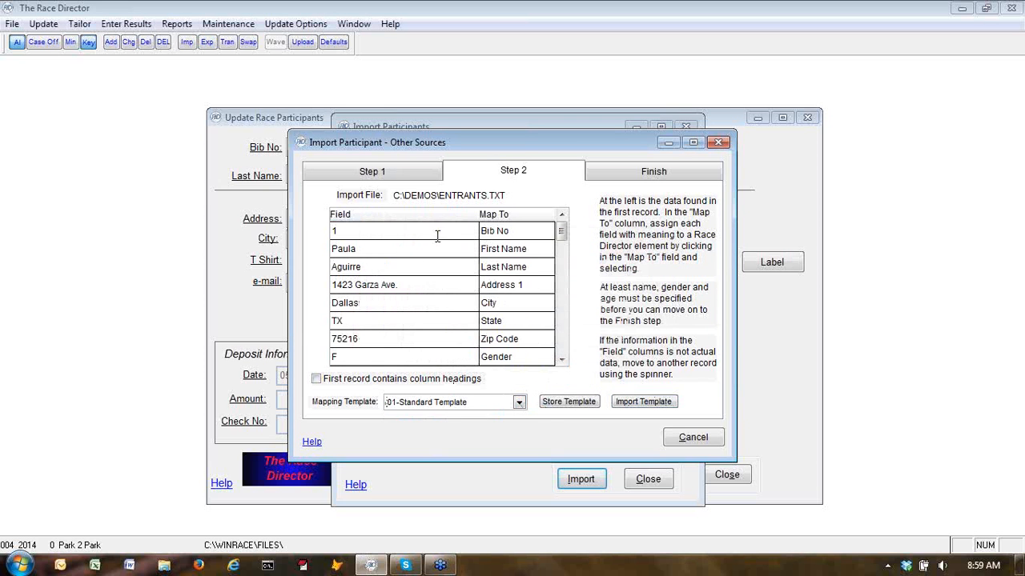
click(564, 361)
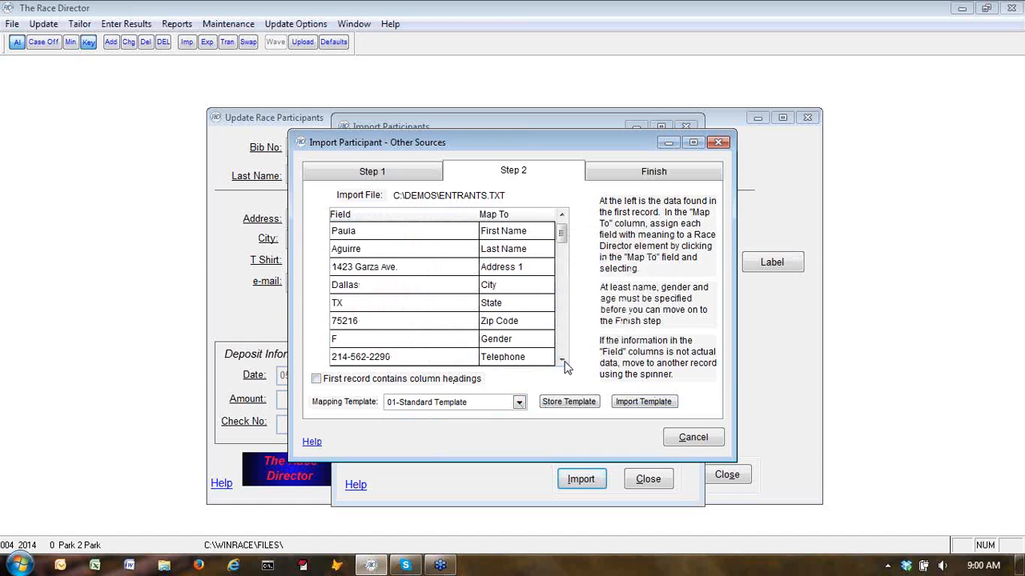
Scroll to the end of the mapped fields and map the last field, containing Y, to Military
double_click(564, 361)
double_click(563, 361)
click(564, 361)
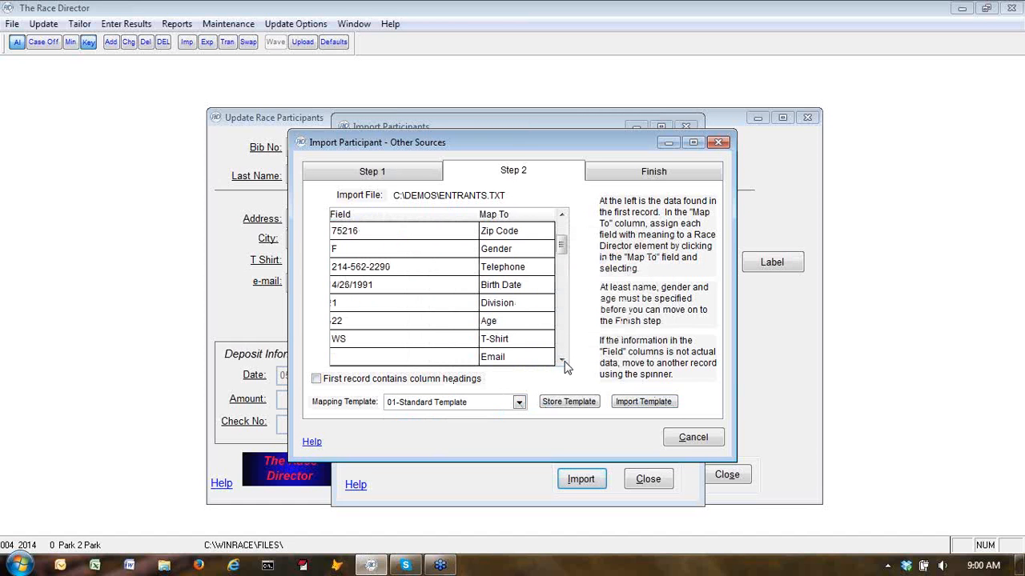
click(563, 361)
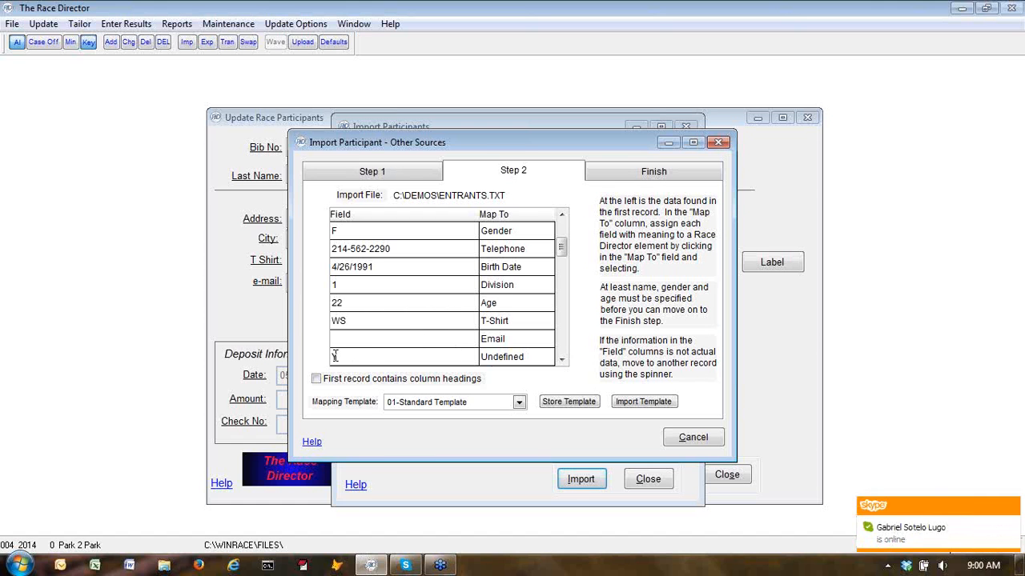
click(508, 356)
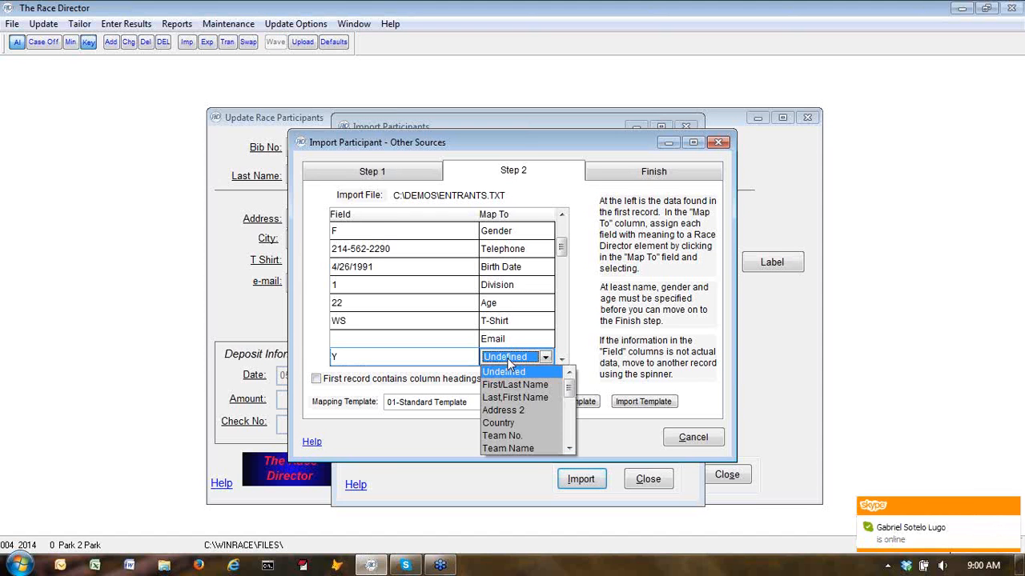
drag(569, 387, 573, 455)
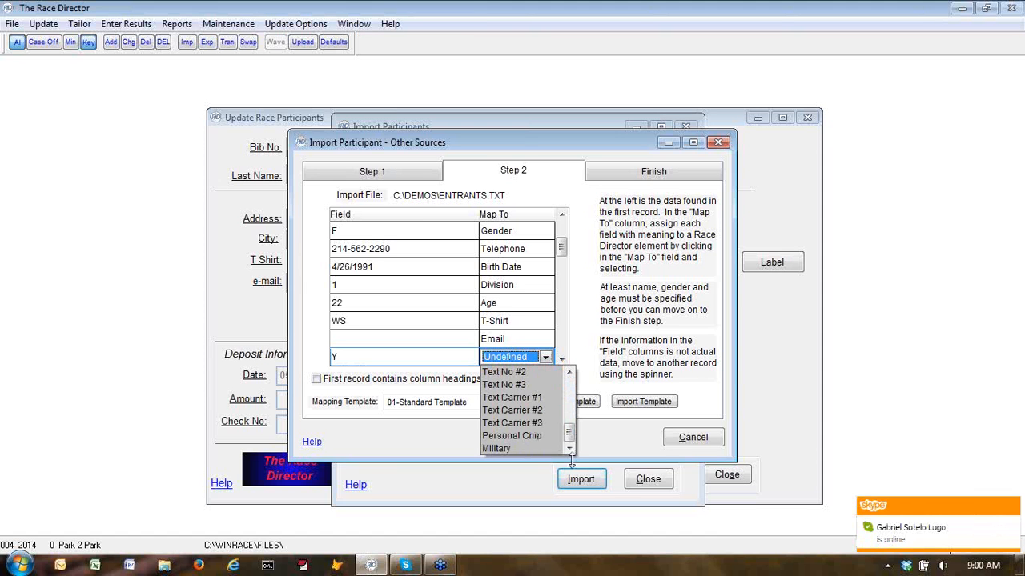
click(550, 447)
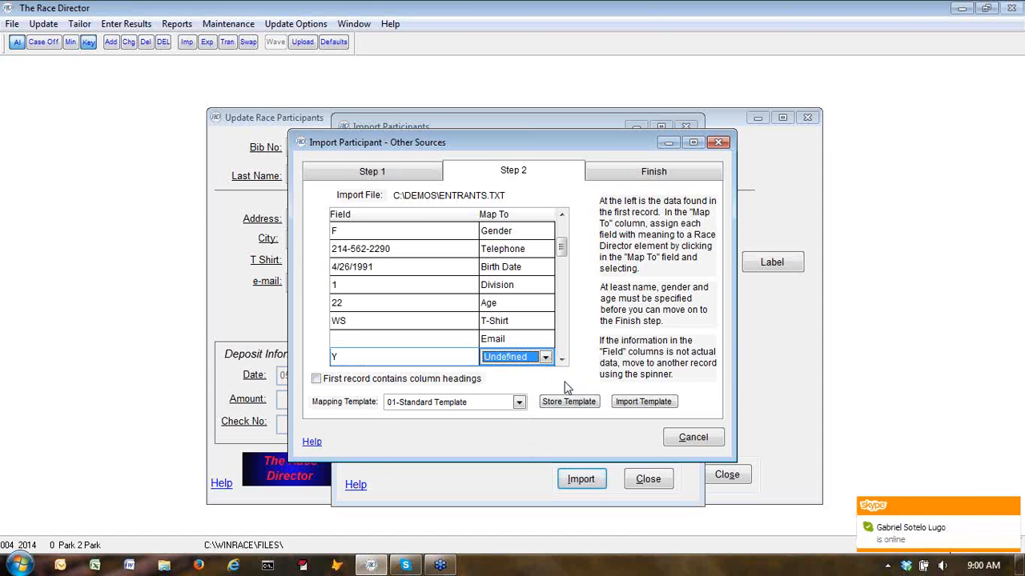
click(544, 357)
drag(569, 387, 560, 456)
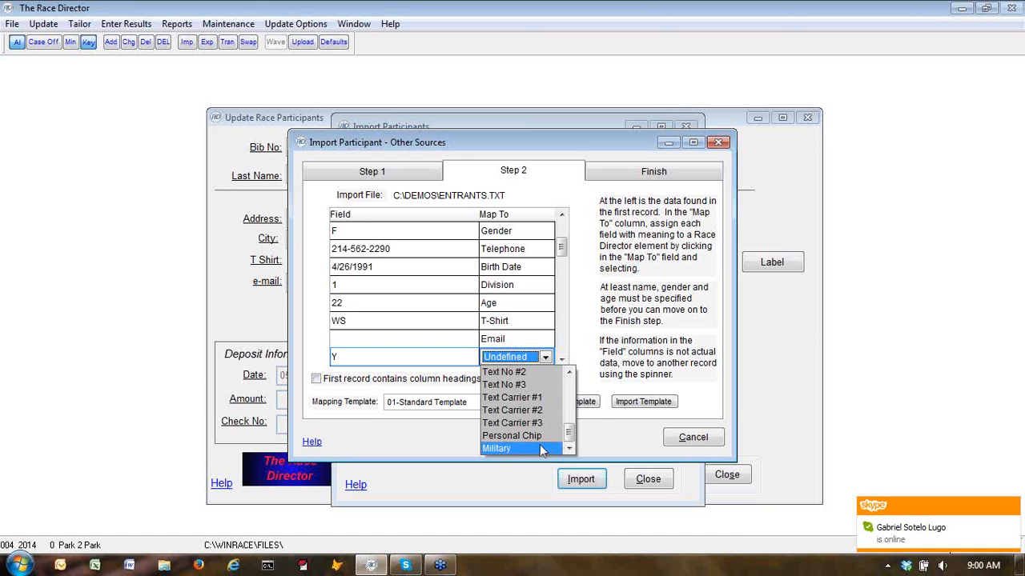
click(539, 444)
click(545, 357)
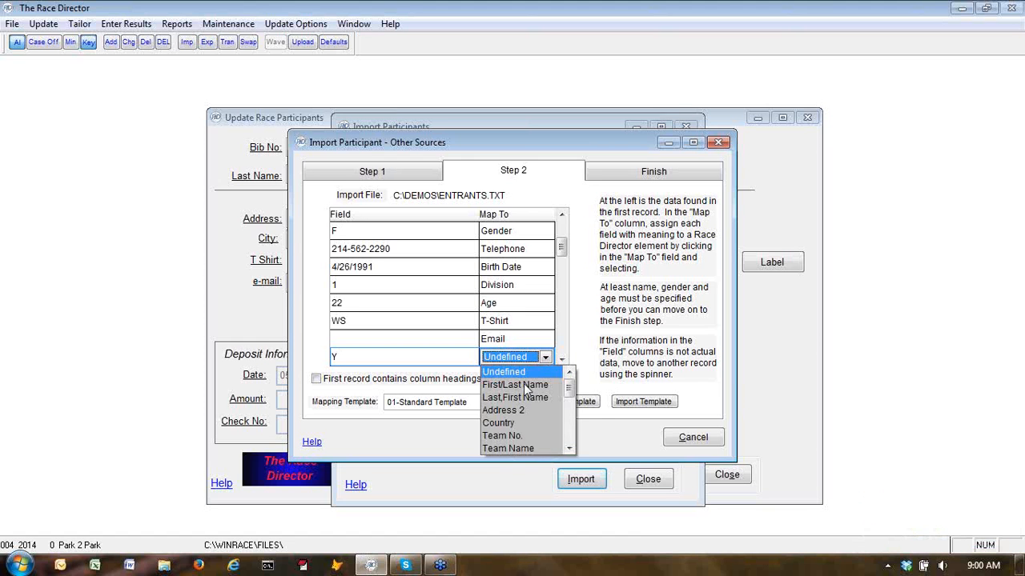
drag(569, 387, 569, 440)
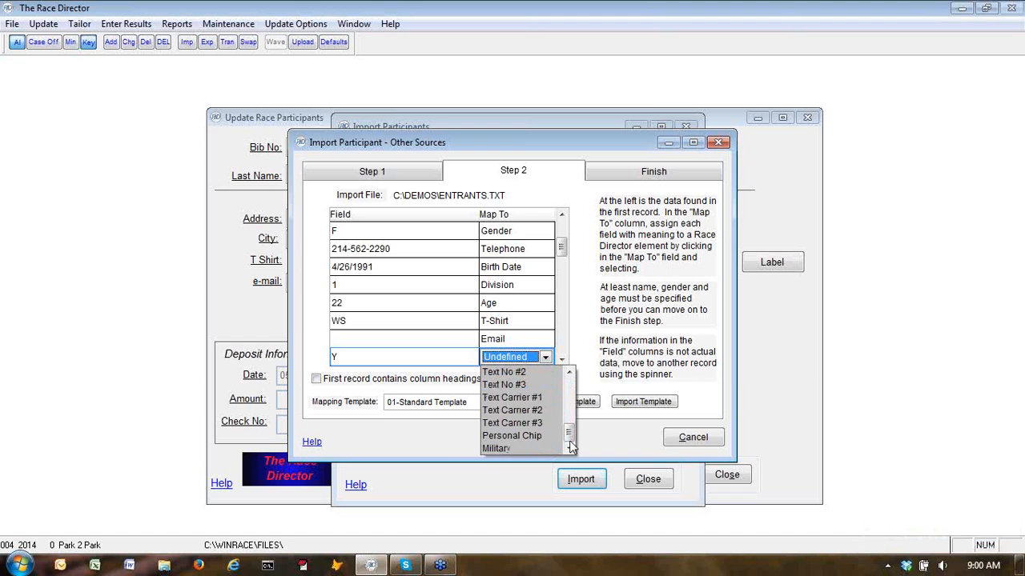
click(487, 448)
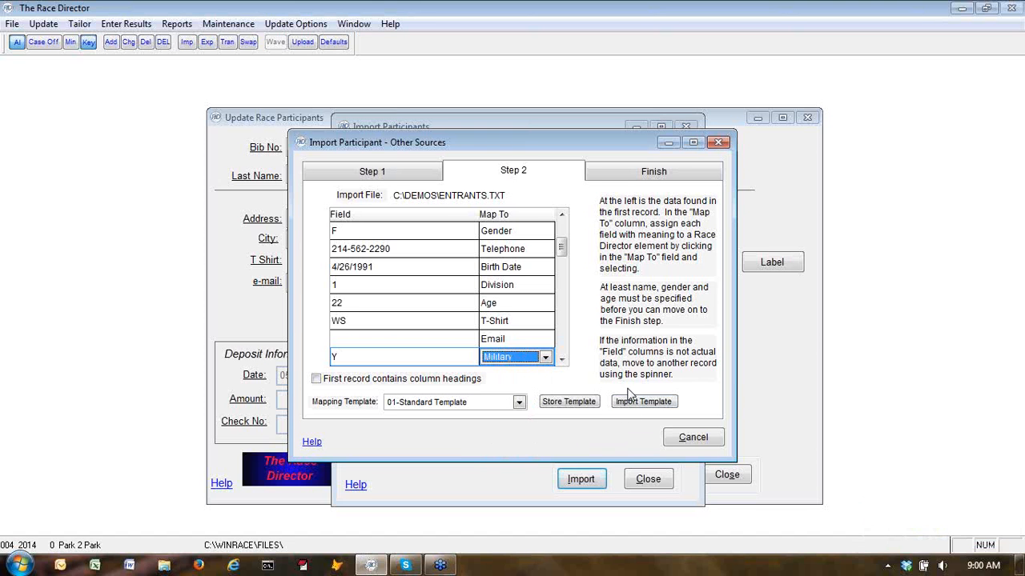
Move to the Finish step, build the import, ignore all duplicate problems, and acknowledge completion
click(627, 174)
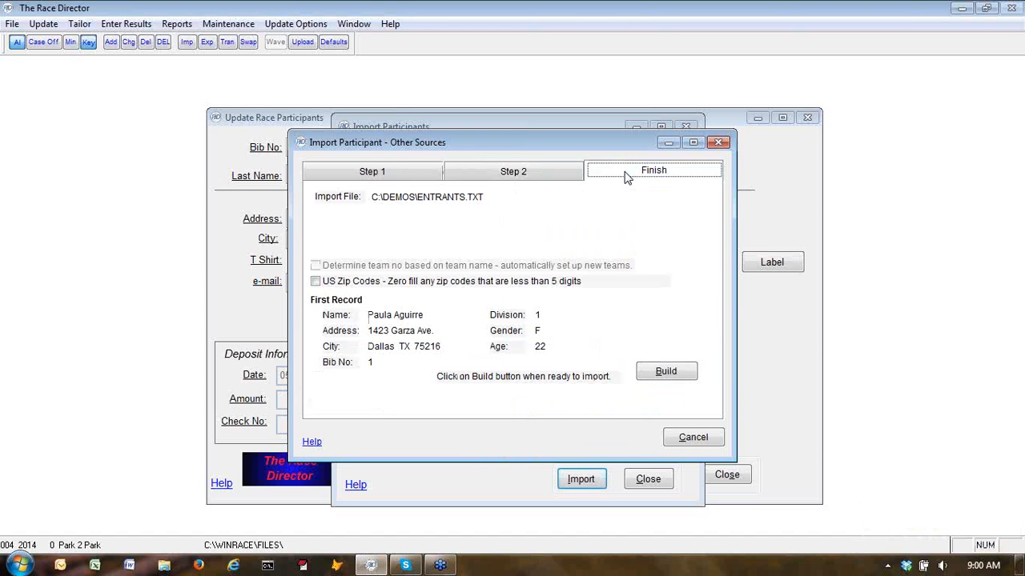
click(666, 371)
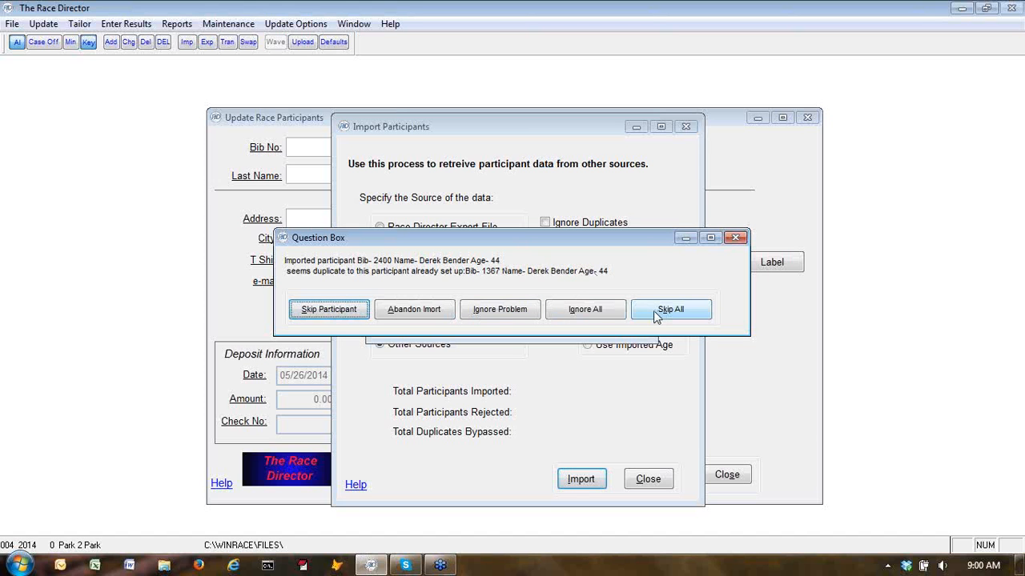
click(583, 309)
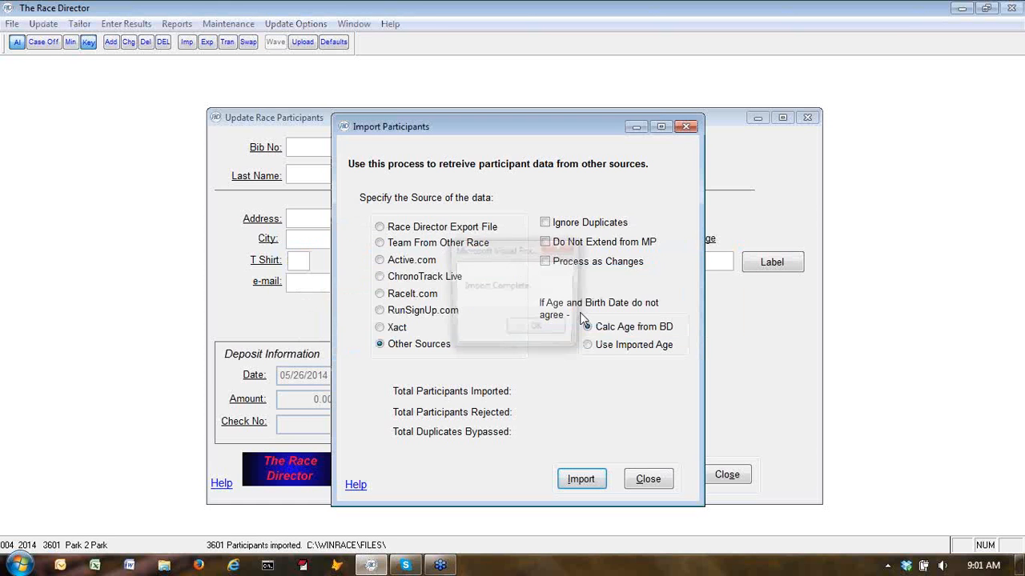
click(525, 329)
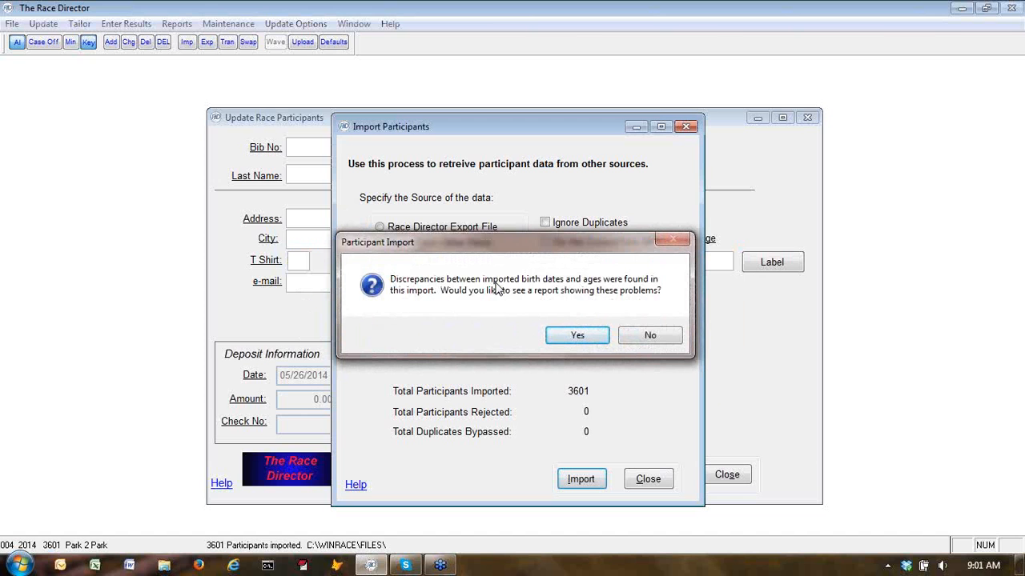
Preview the birth date discrepancy report on screen, then close the preview
click(578, 336)
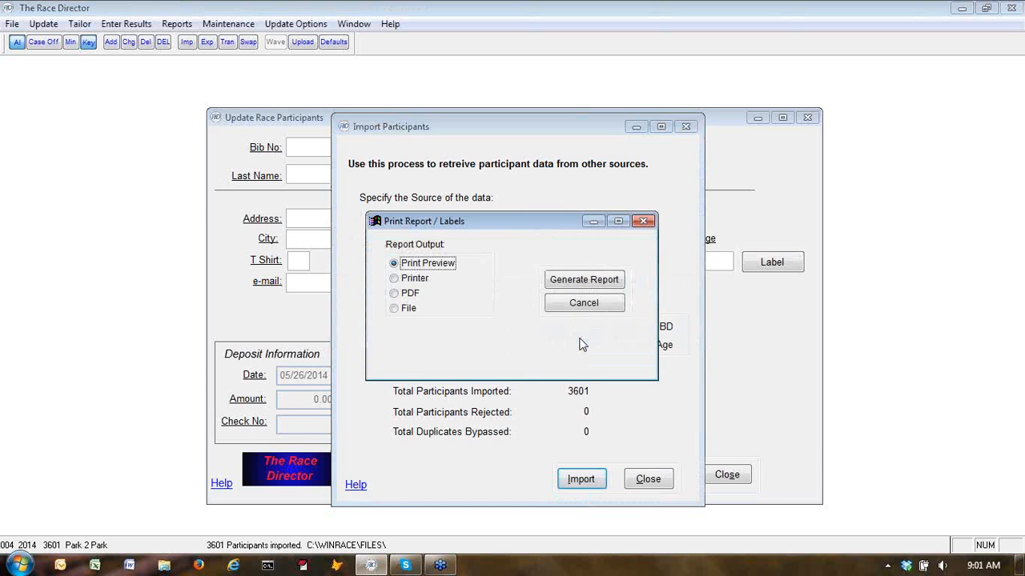
click(577, 281)
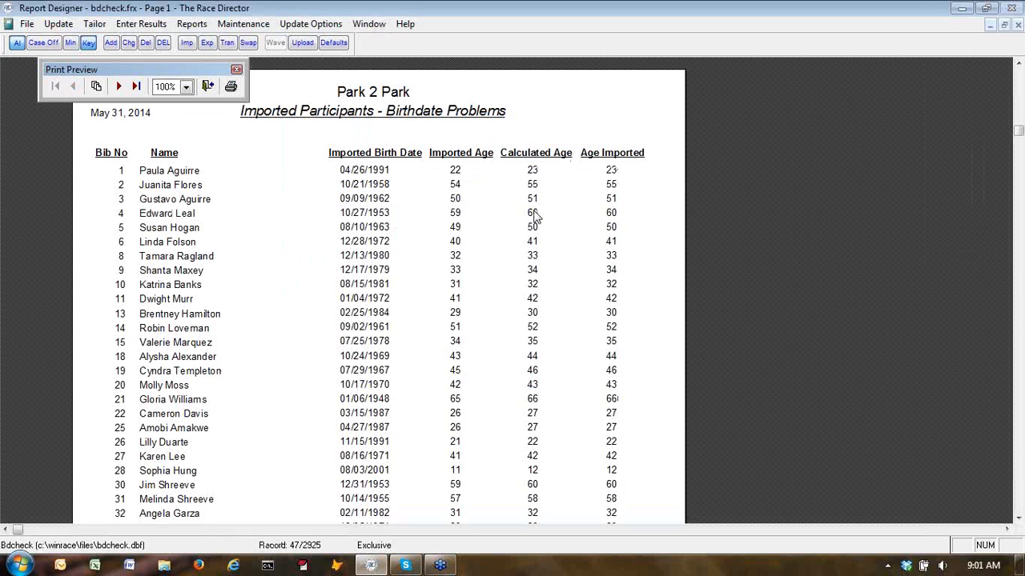
click(208, 86)
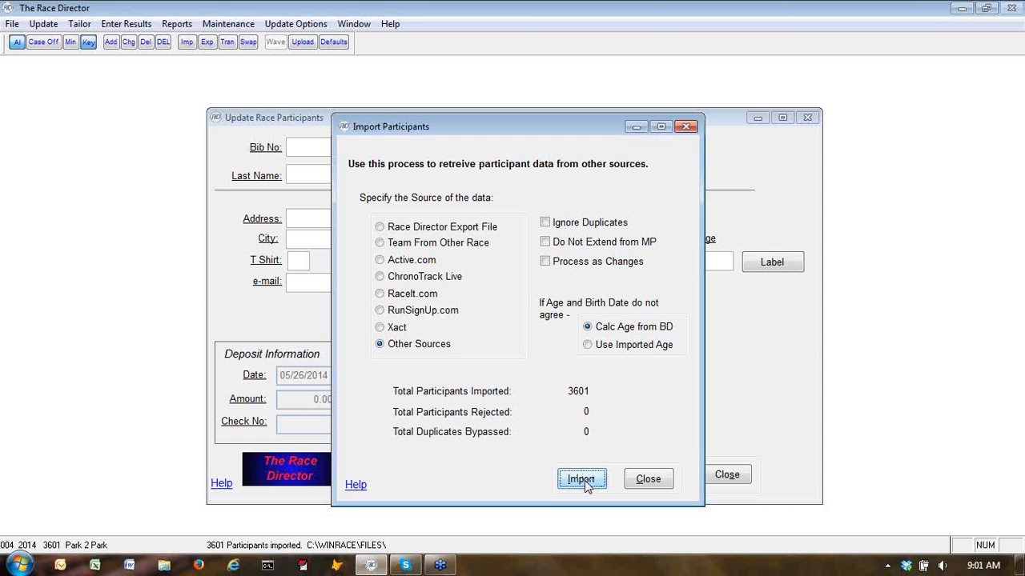
Close the import and browse through the first imported participant records
click(645, 479)
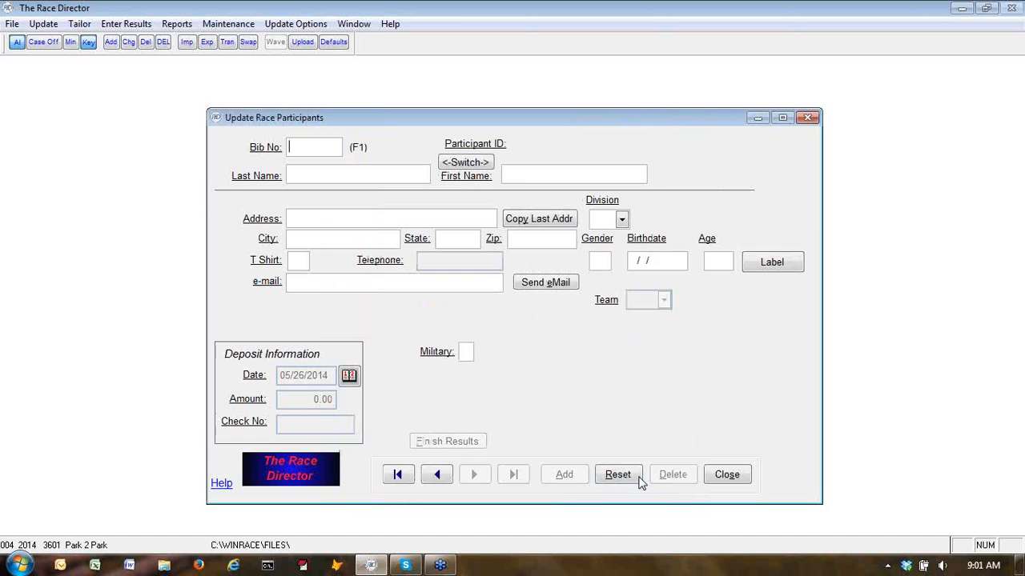
click(399, 476)
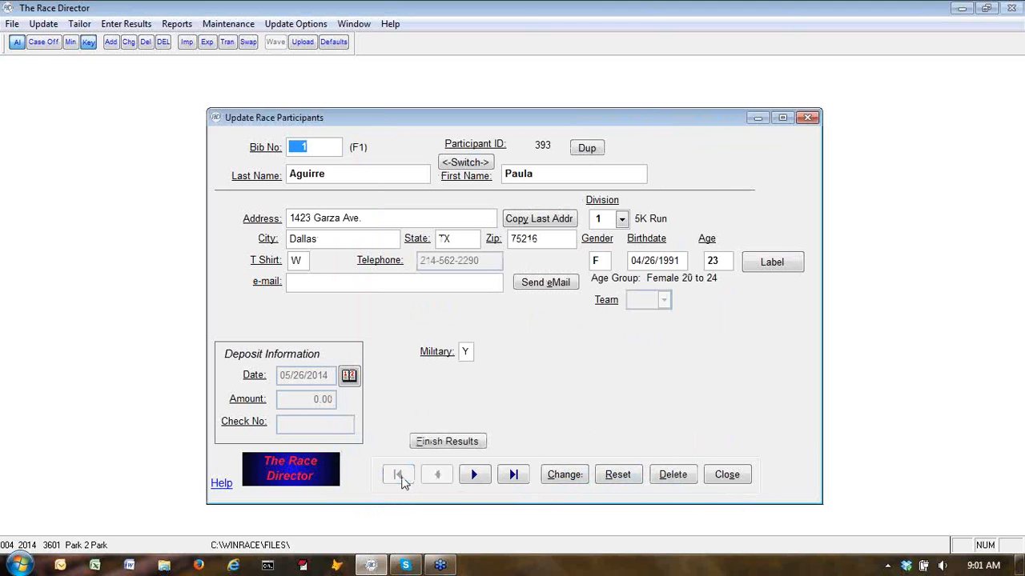
click(474, 476)
click(476, 478)
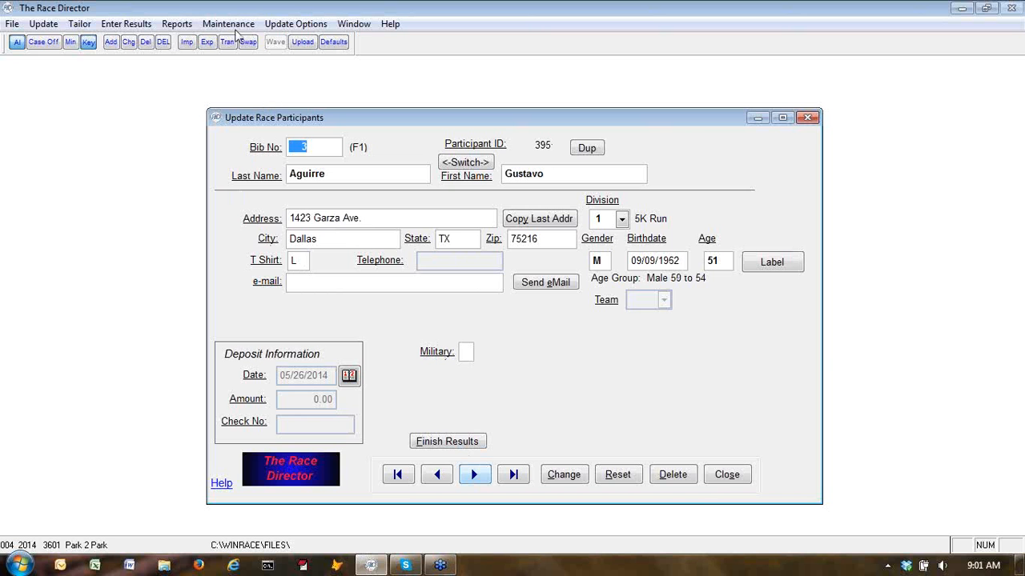
Reopen the participant import with Process as Changes enabled and start an Other Sources import
click(188, 43)
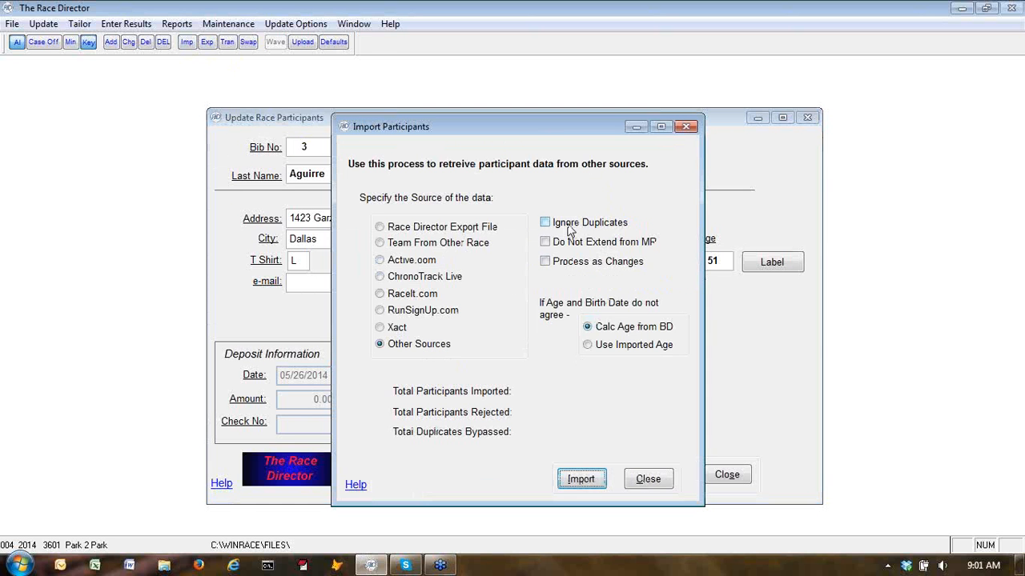
click(547, 262)
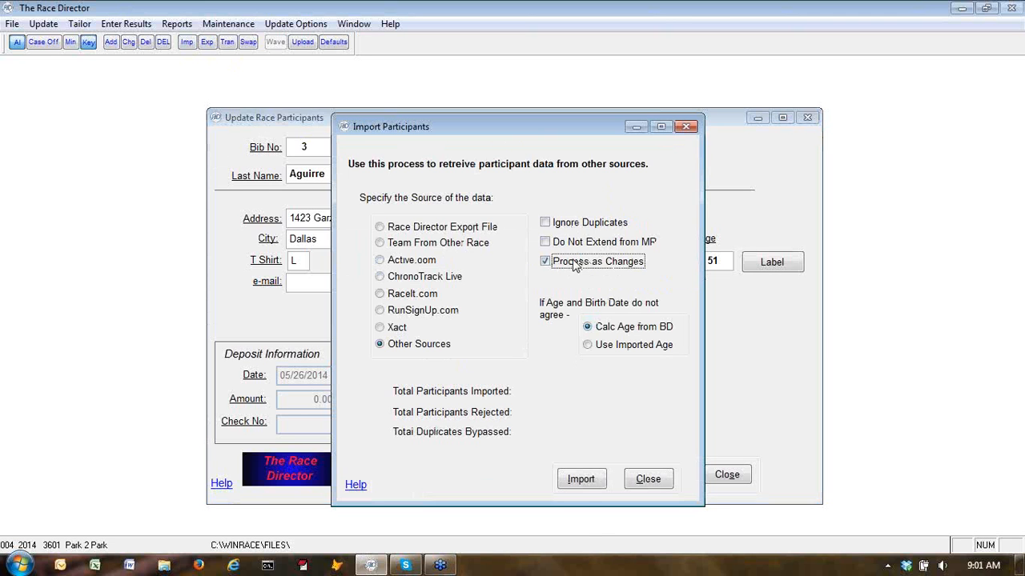
click(578, 480)
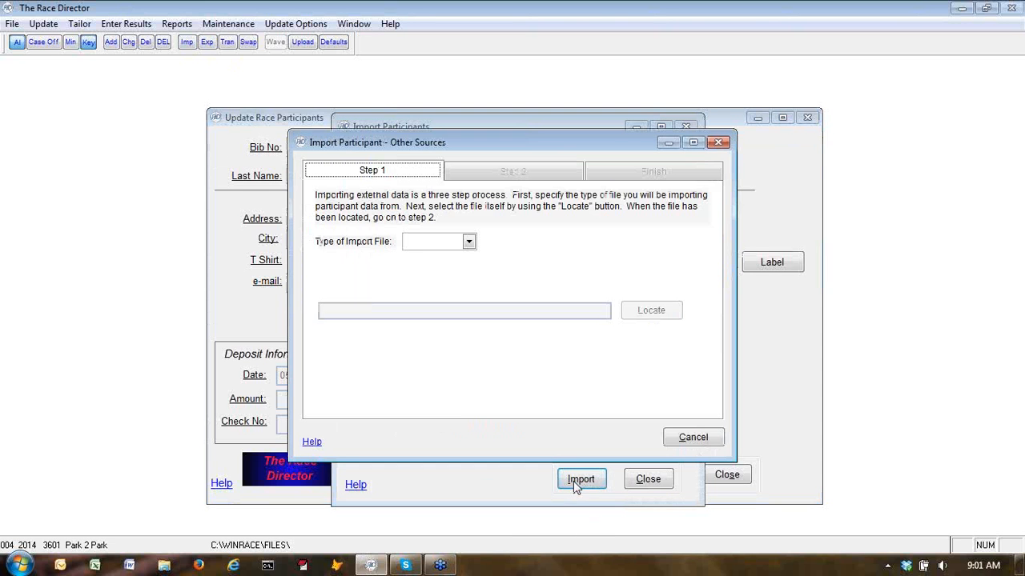
Set the import file type to tab-delimited Text and locate the emails.txt file in the Demos folder
click(469, 242)
click(453, 257)
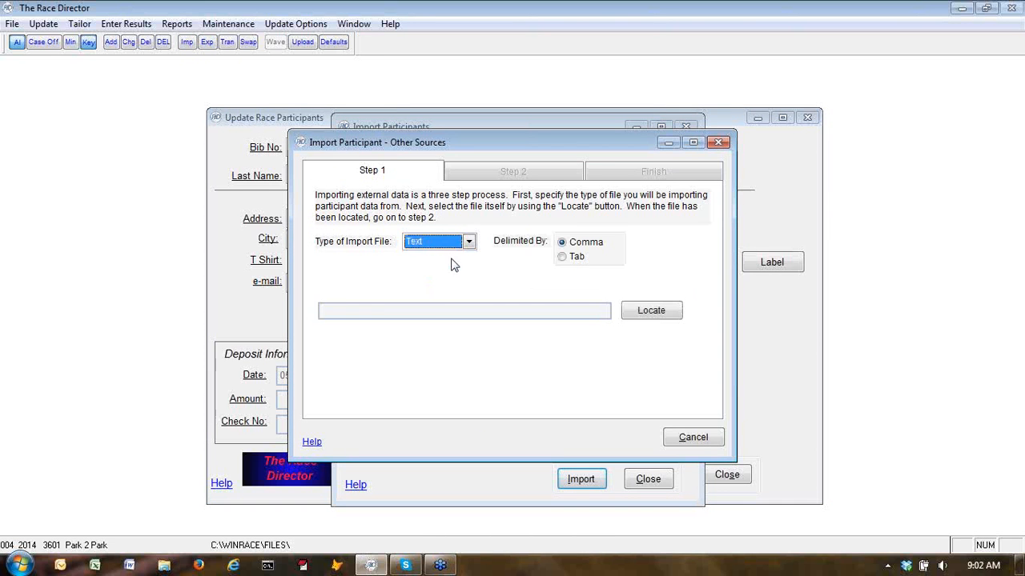
click(562, 256)
click(650, 312)
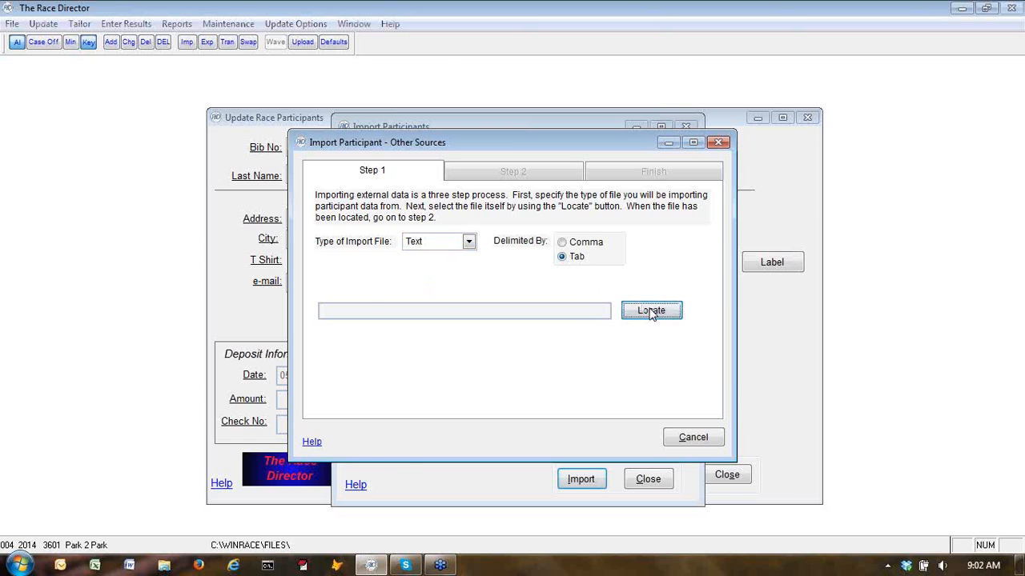
click(428, 222)
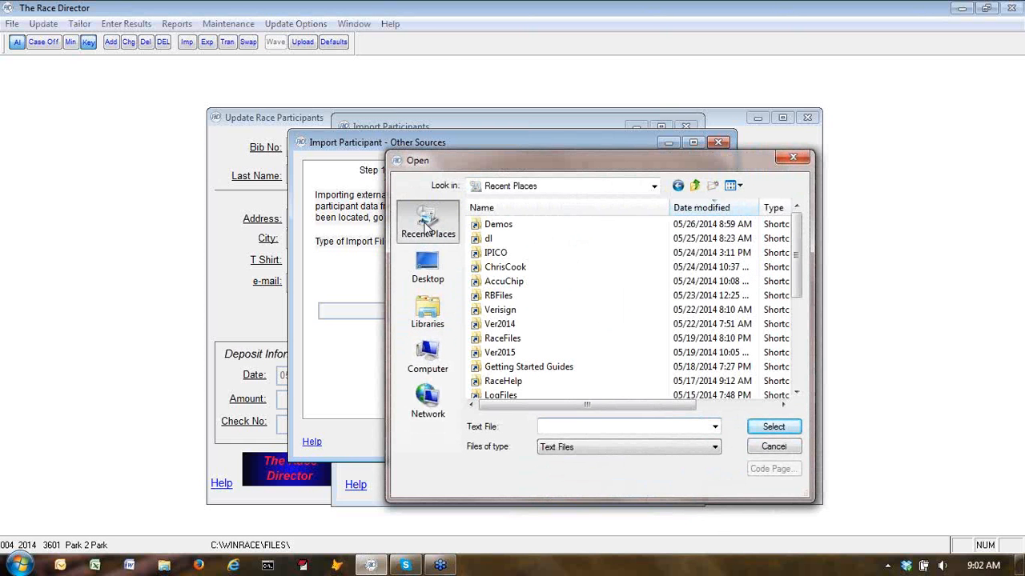
double_click(498, 226)
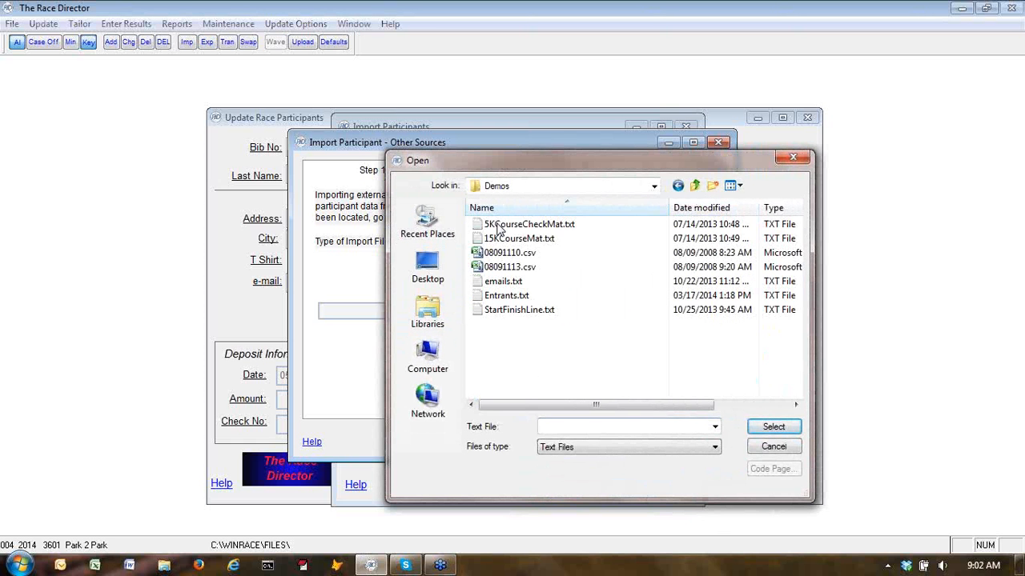
click(503, 281)
click(773, 426)
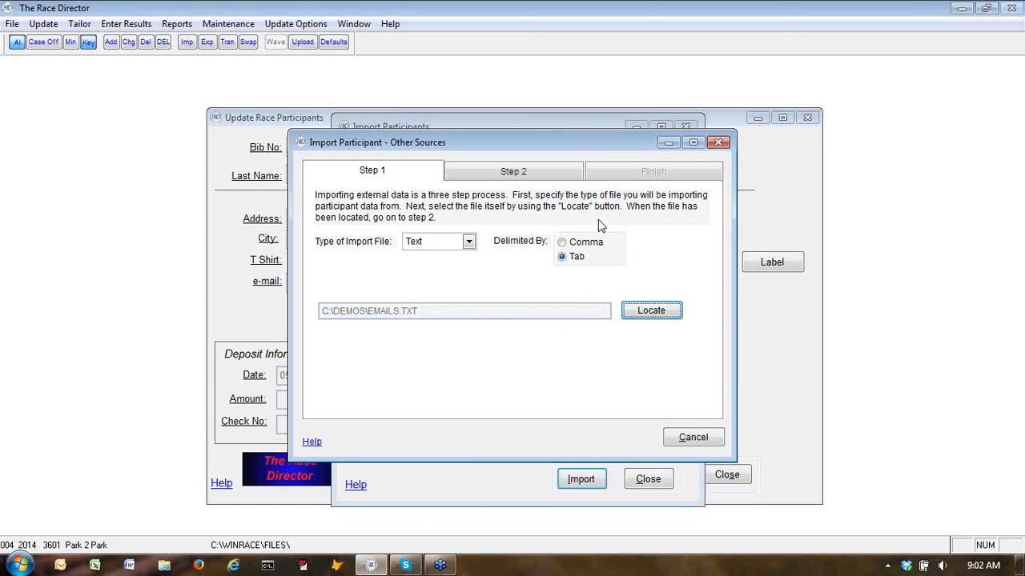
Move to Step 2 and map the first field to Bib No
click(516, 176)
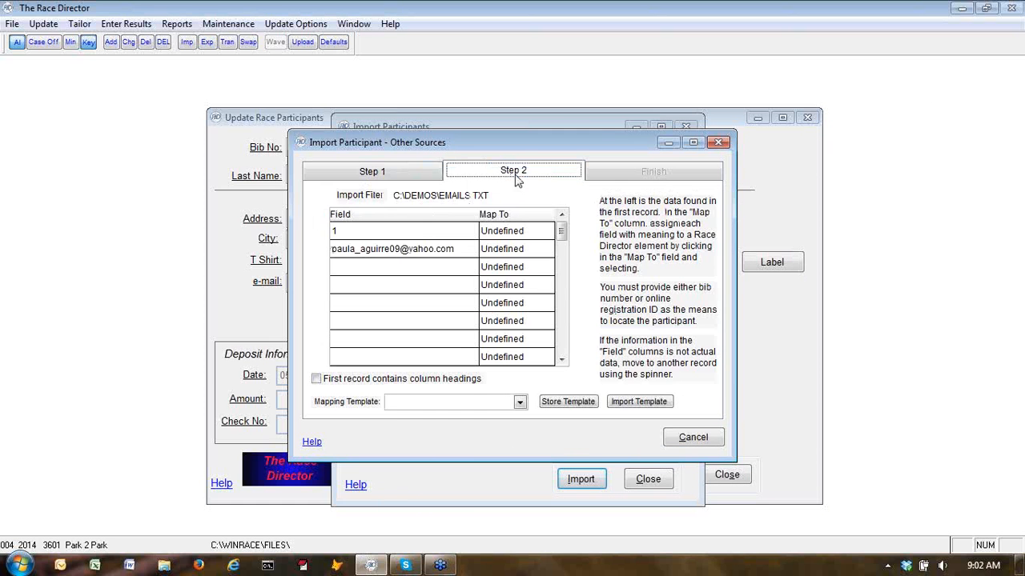
click(496, 231)
click(497, 257)
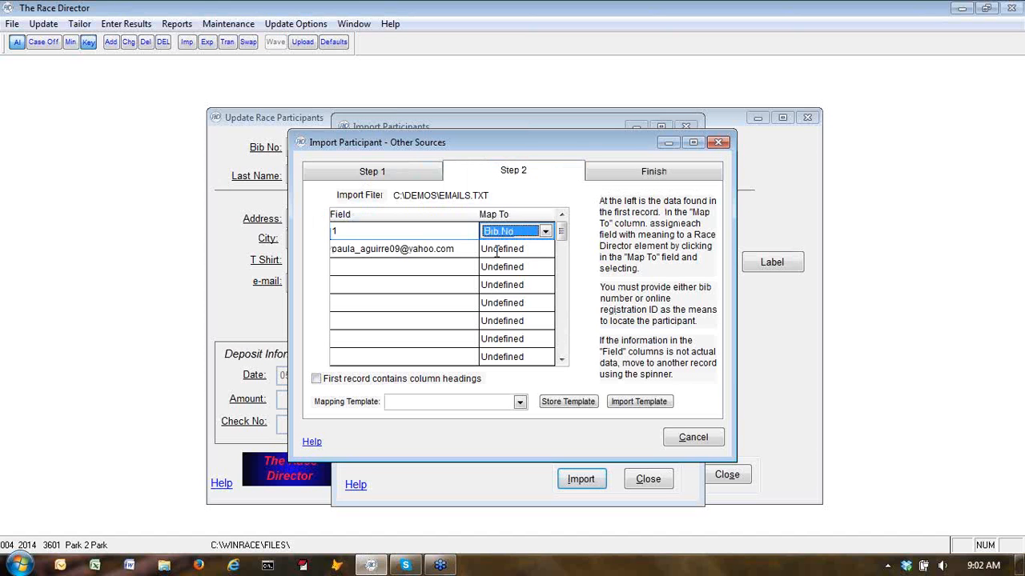
Map the second field, holding the e-mail address, to Email
click(496, 249)
click(572, 345)
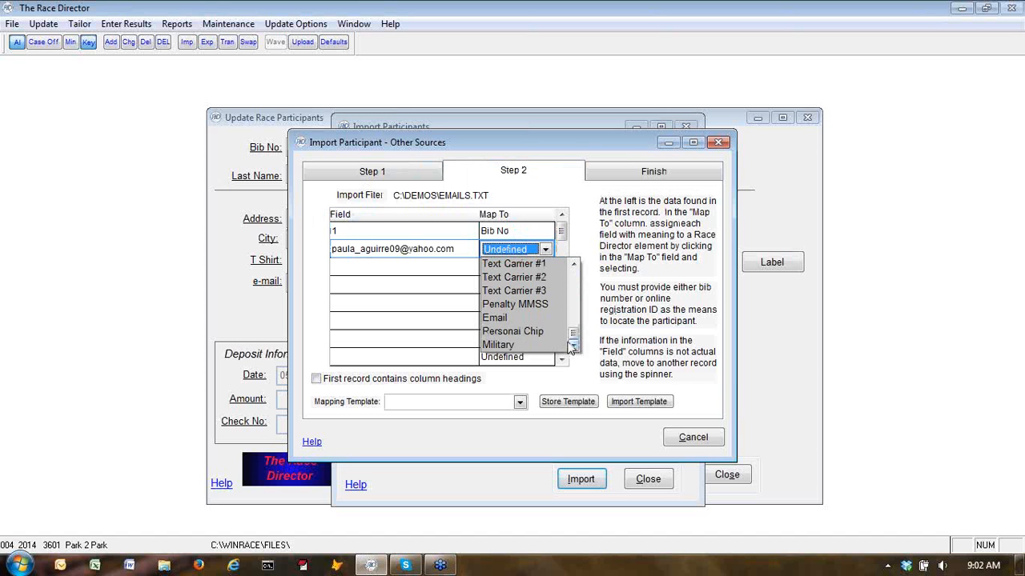
click(508, 318)
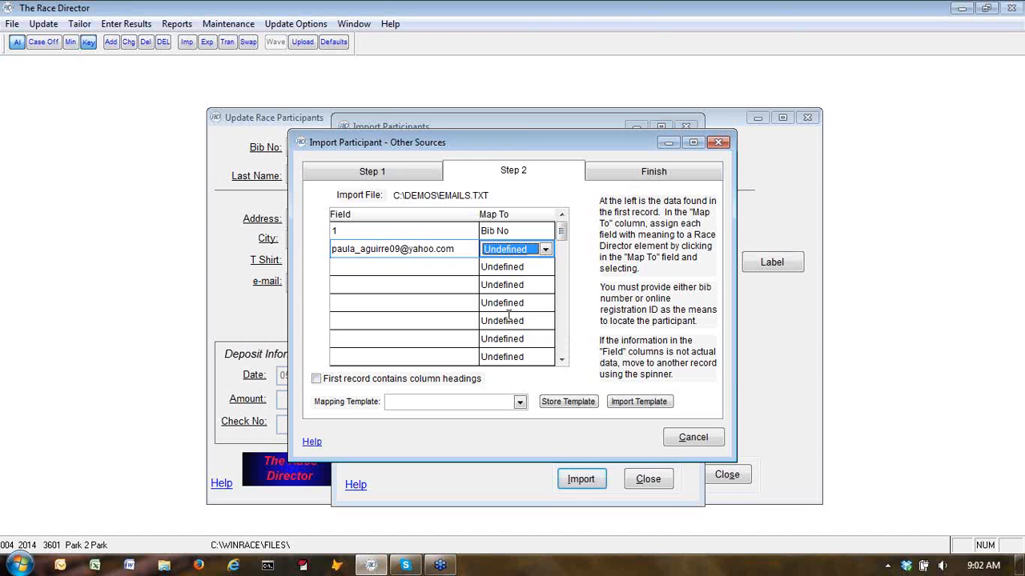
click(545, 249)
click(573, 289)
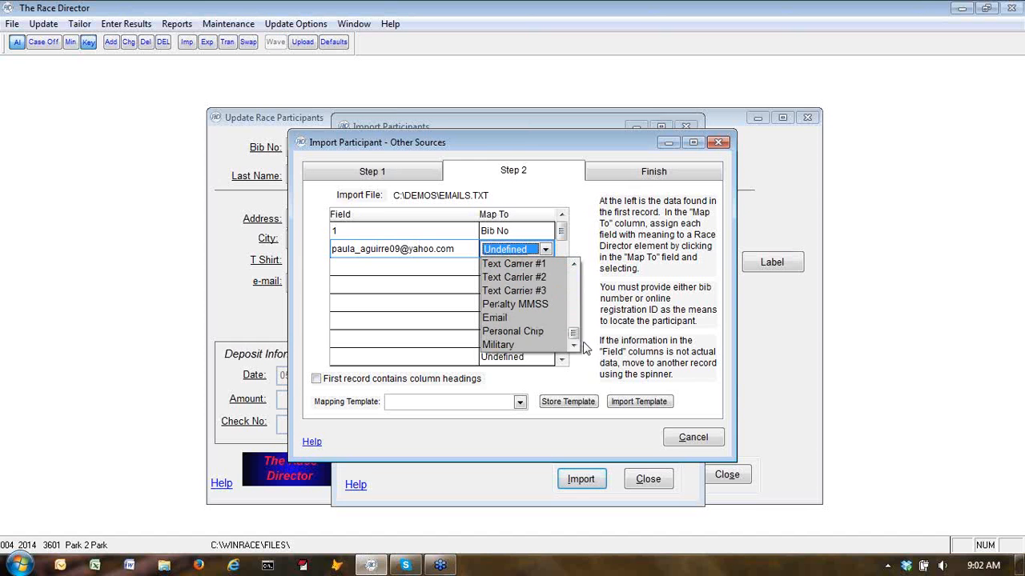
click(499, 320)
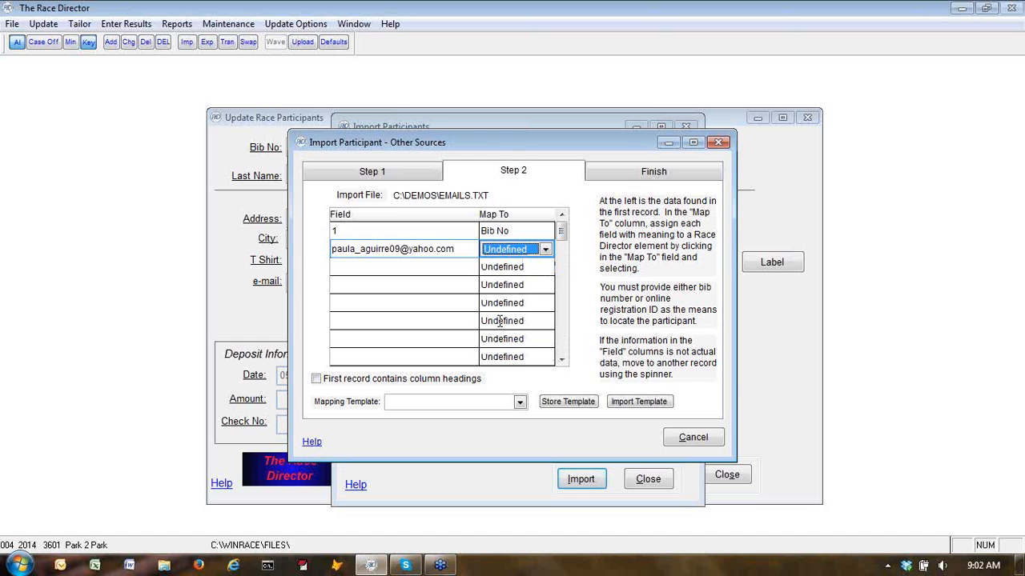
click(545, 249)
click(574, 302)
click(573, 301)
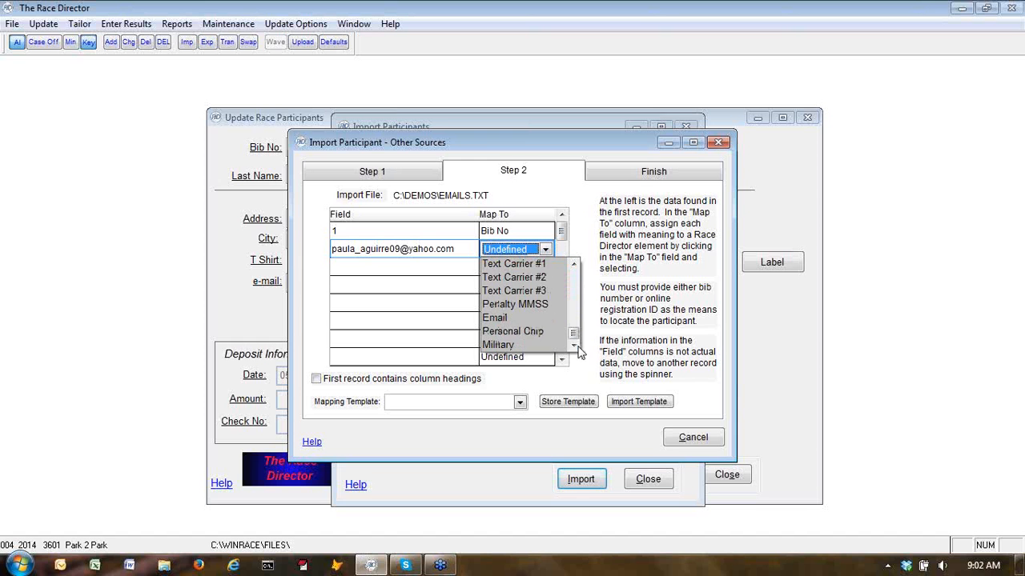
click(516, 318)
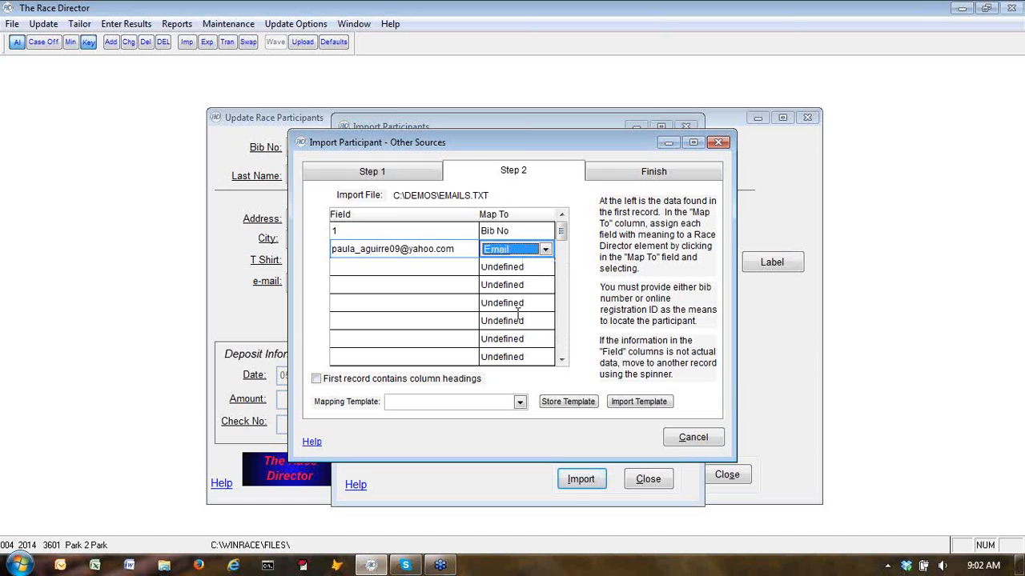
Run the e-mail change update from the Finish page, discontinuing the e-mail format check and acknowledging completion
click(652, 174)
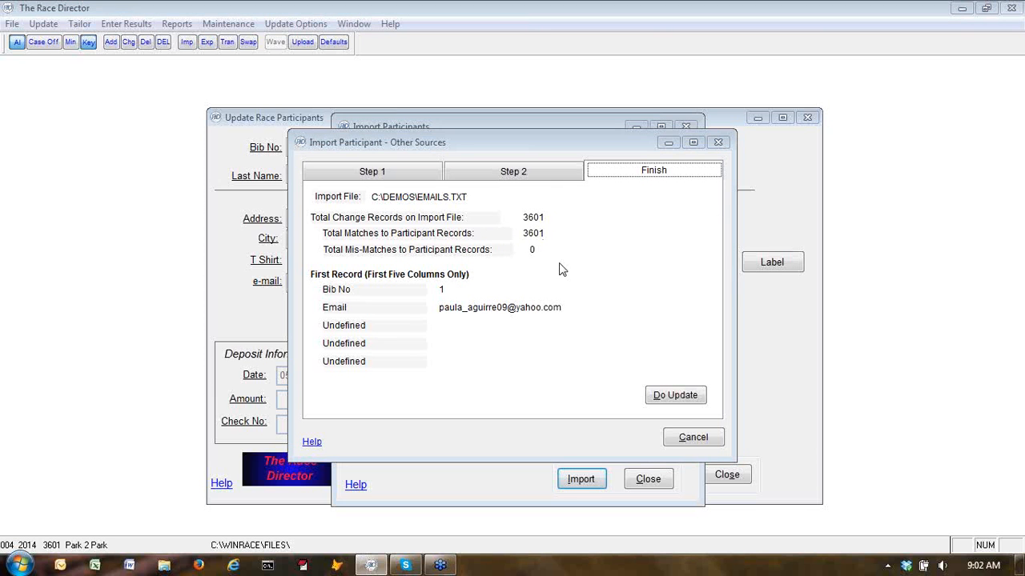
click(677, 400)
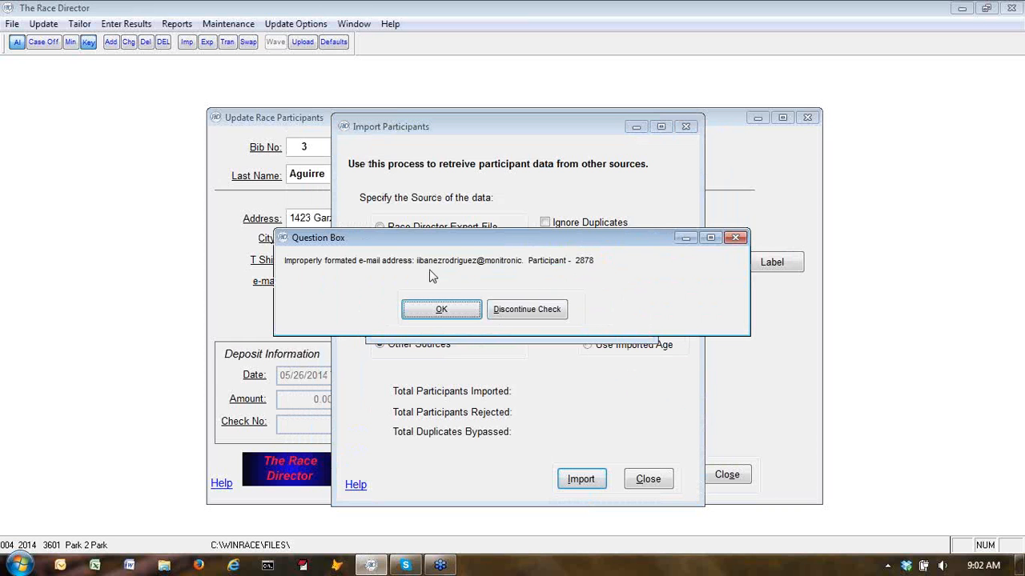
click(522, 312)
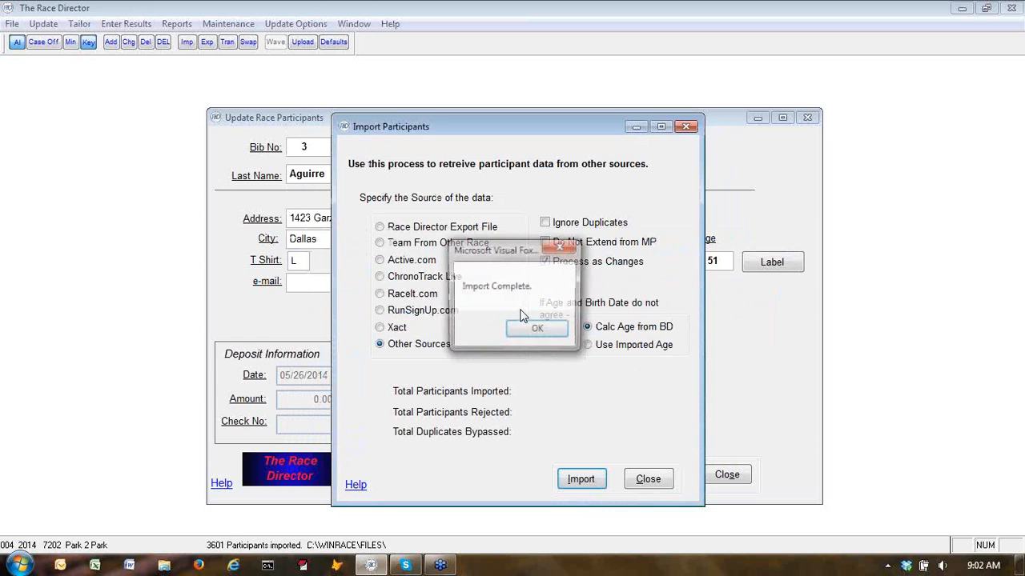
click(524, 330)
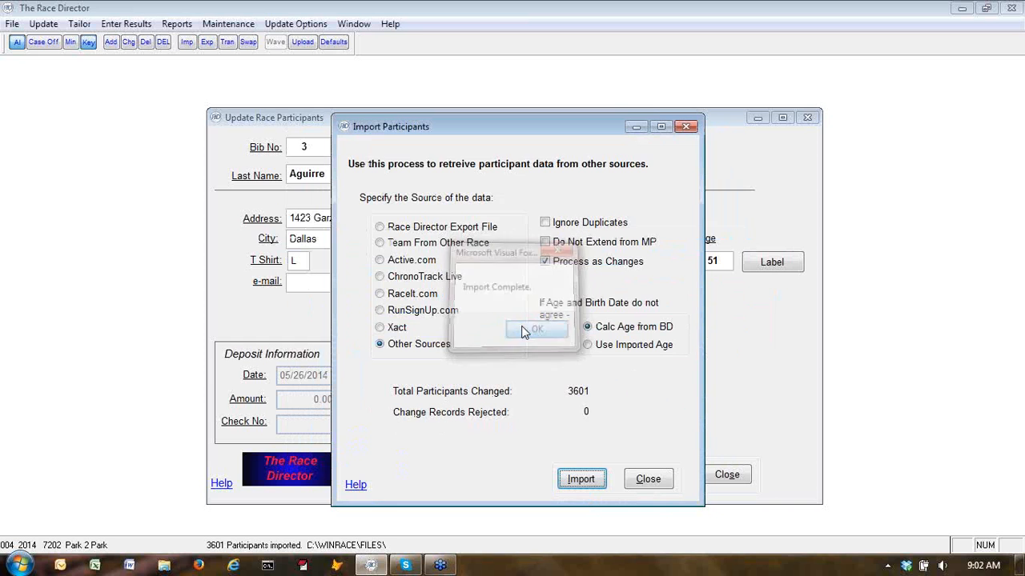
Close the import window, check the first participant's updated e-mail, and close the participant update window
click(649, 479)
click(410, 474)
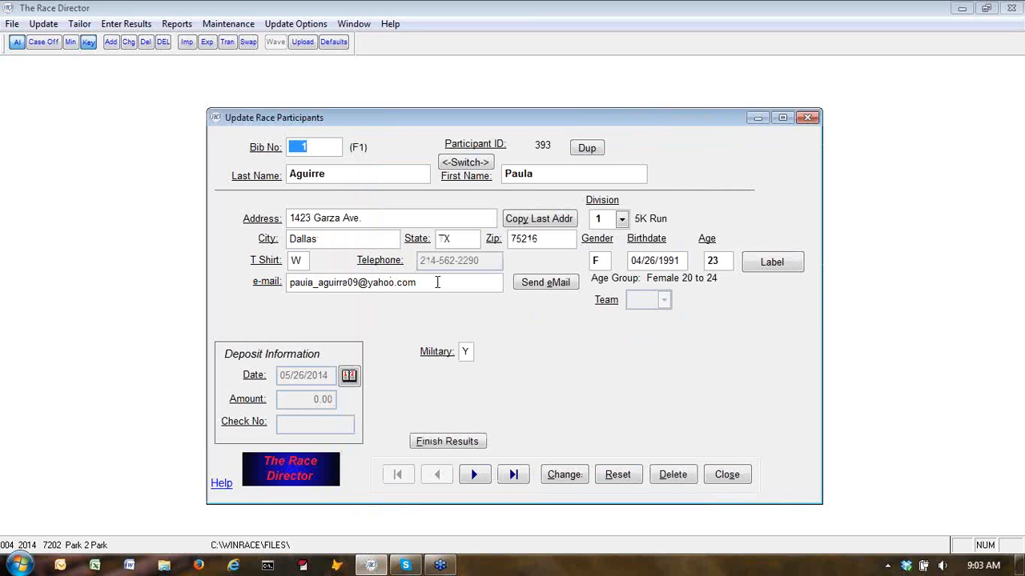
click(725, 475)
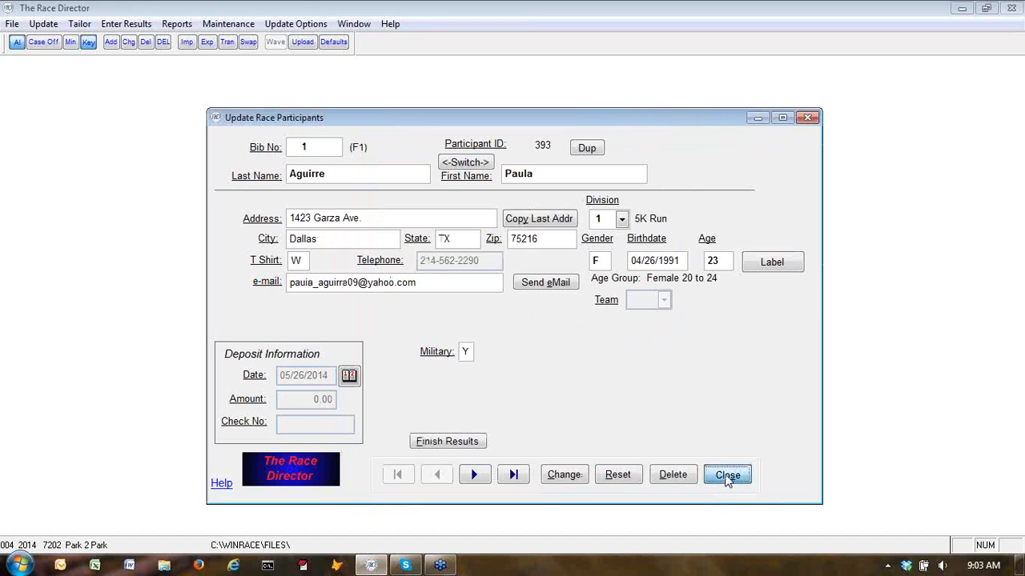